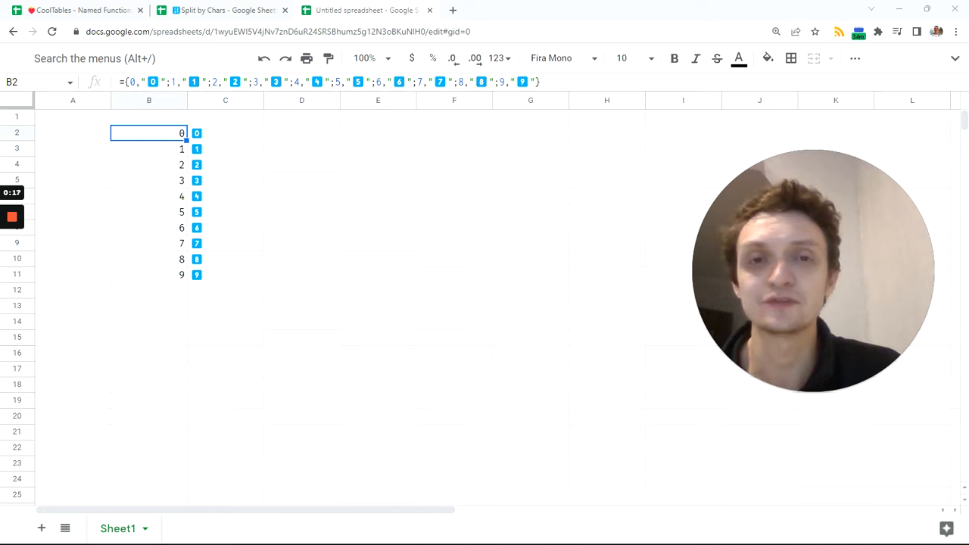
Generate a column of 500 sequential numbers starting in cell E2 with the SEQUENCE function.
{"action": "left_click", "coordinate": [234, 275]}
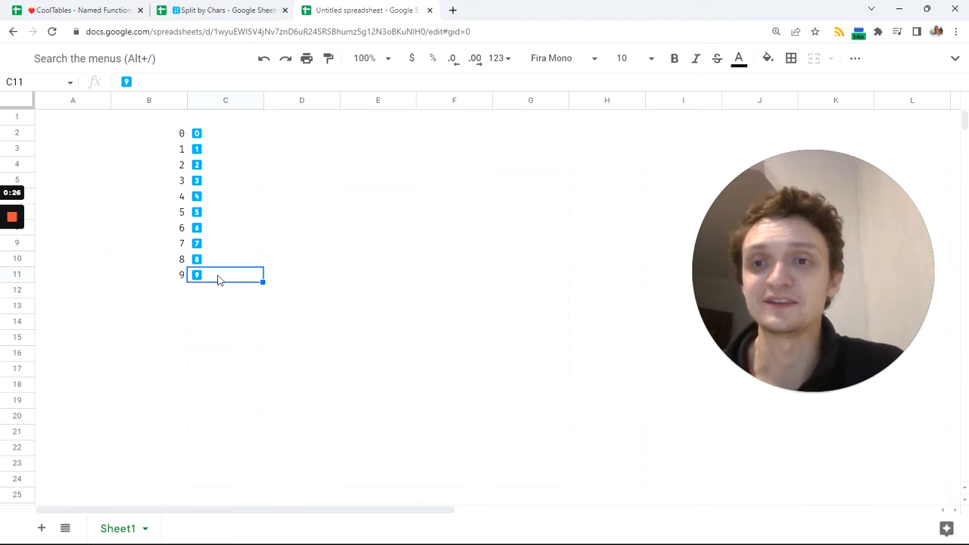
{"action": "left_click", "coordinate": [380, 136]}
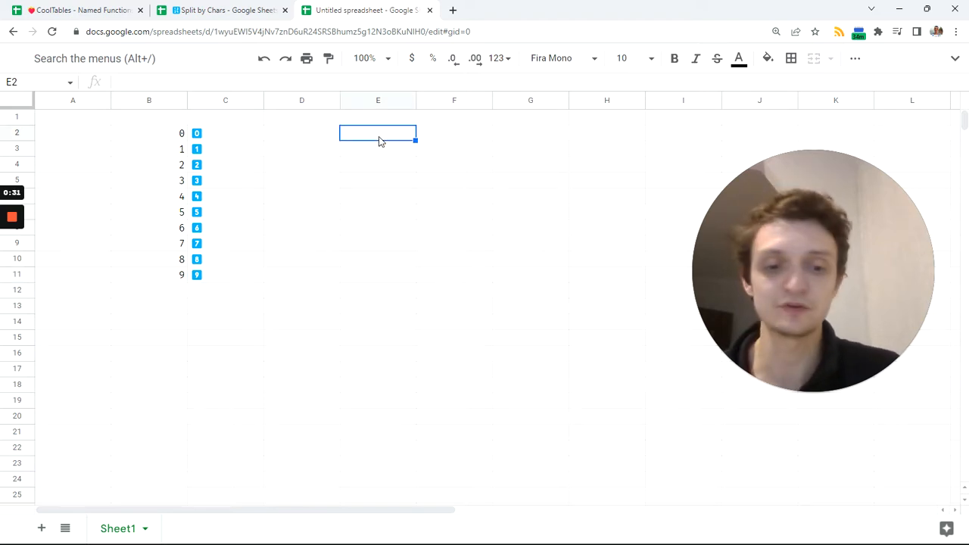
{"action": "type", "text": "=seq"}
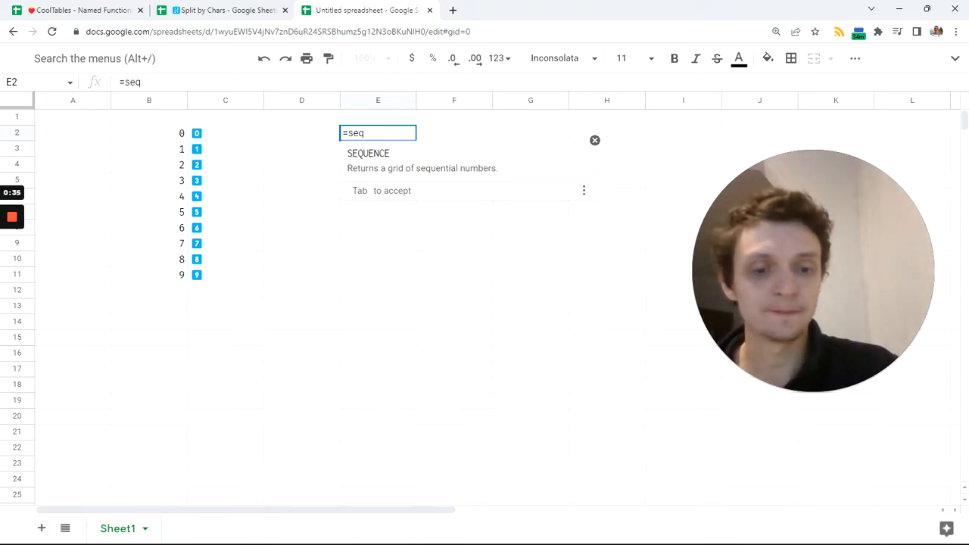
{"action": "left_click", "coordinate": [402, 156]}
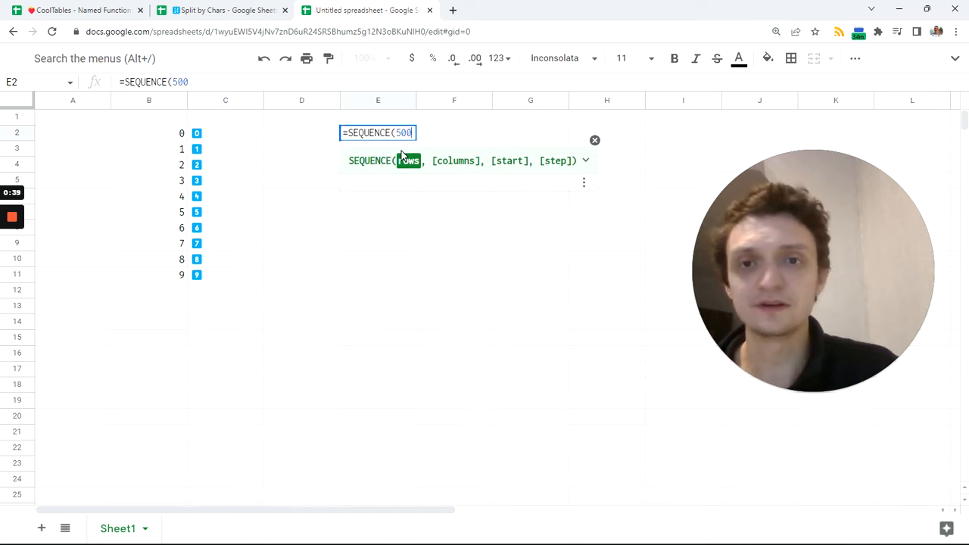
{"action": "key", "text": "Return"}
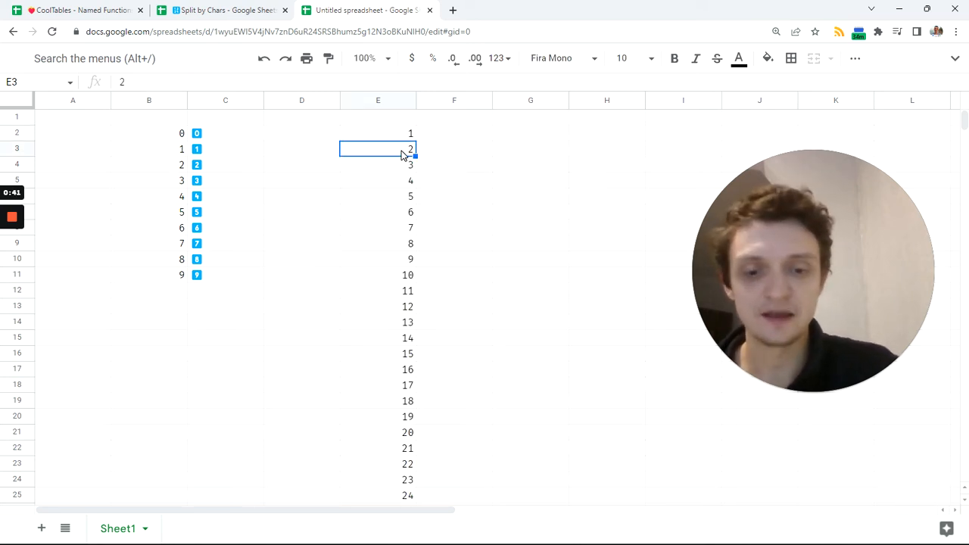
Check the generated number column in column E from its first value to its last and back.
{"action": "key", "text": "ctrl+Down"}
{"action": "key", "text": "ctrl+Up"}
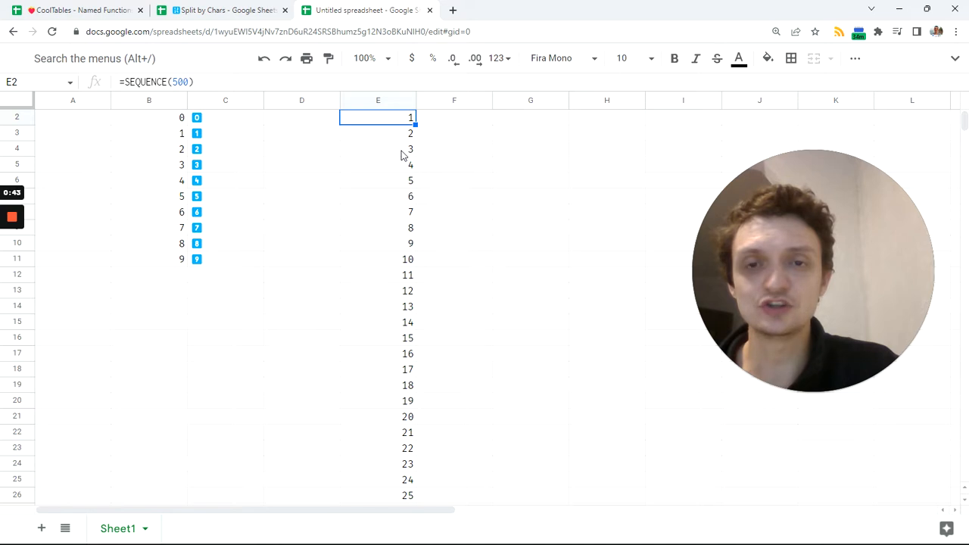
{"action": "key", "text": "ctrl+Down"}
{"action": "scroll", "coordinate": [421, 353], "scroll_direction": "down", "scroll_amount": 3}
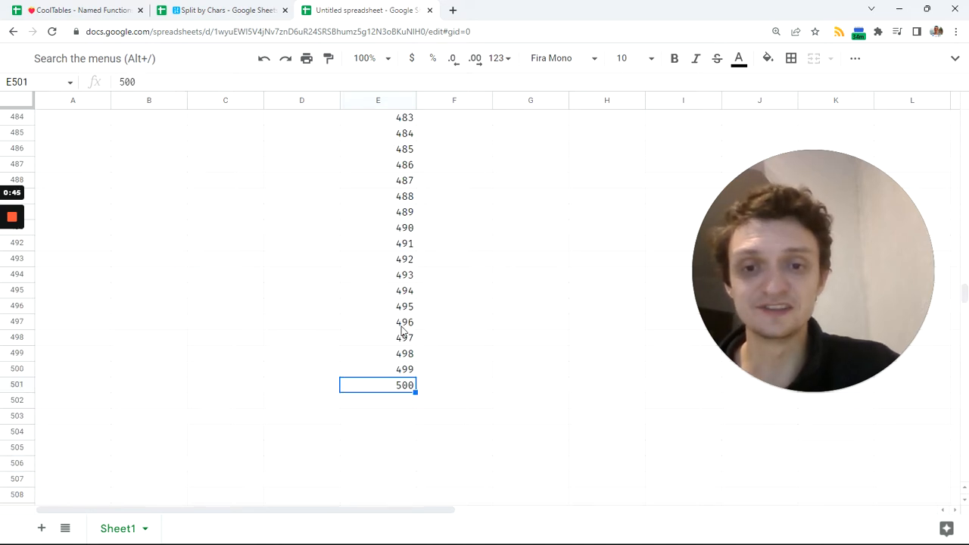
{"action": "left_click", "coordinate": [407, 322]}
{"action": "left_click", "coordinate": [403, 278]}
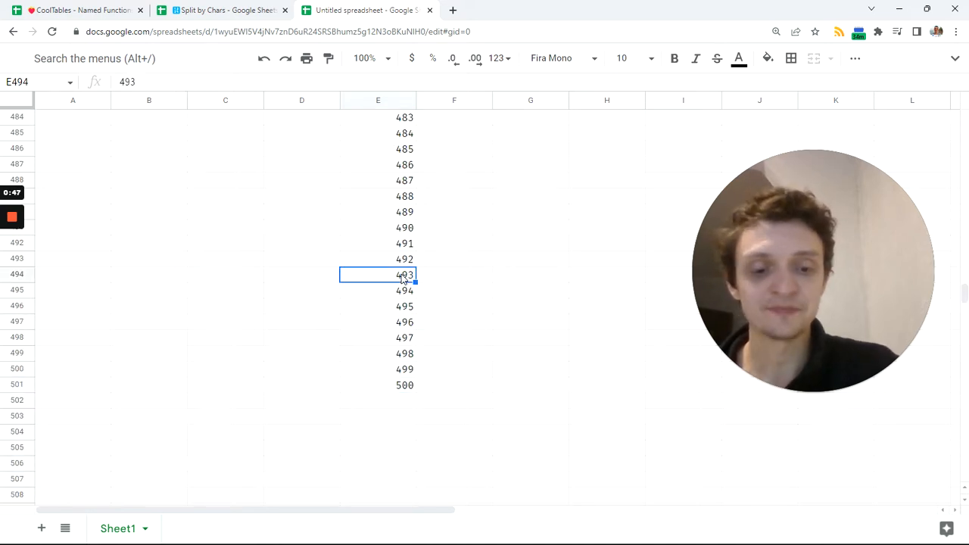
{"action": "key", "text": "ctrl+Up"}
{"action": "scroll", "coordinate": [435, 259], "scroll_direction": "up", "scroll_amount": 1}
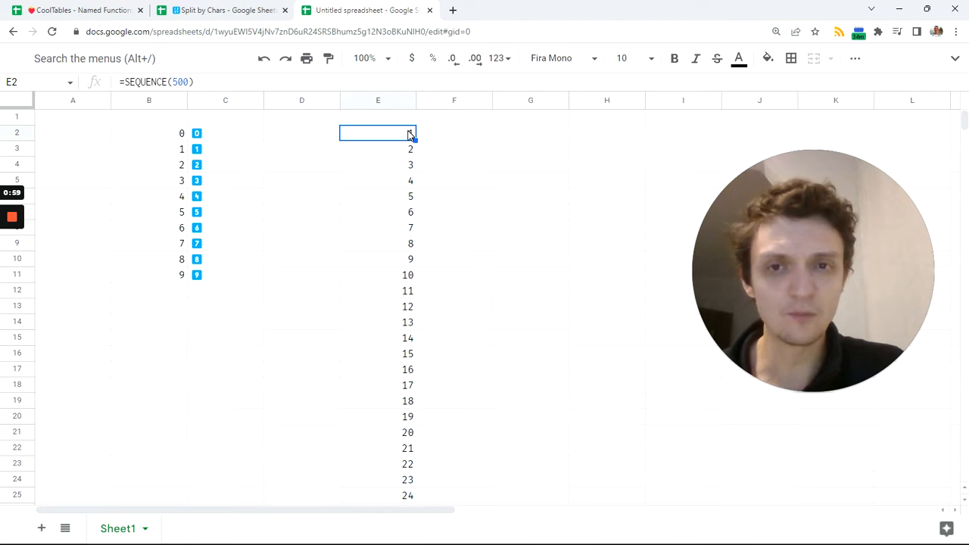
{"action": "left_click", "coordinate": [403, 311]}
{"action": "left_click", "coordinate": [398, 343]}
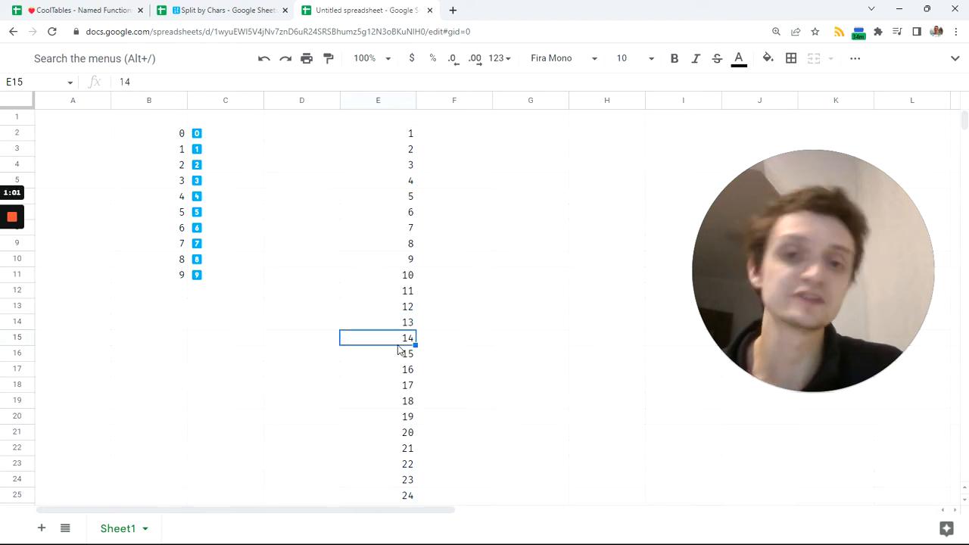
{"action": "scroll", "coordinate": [398, 351], "scroll_direction": "down", "scroll_amount": 5}
{"action": "scroll", "coordinate": [402, 353], "scroll_direction": "up", "scroll_amount": 5}
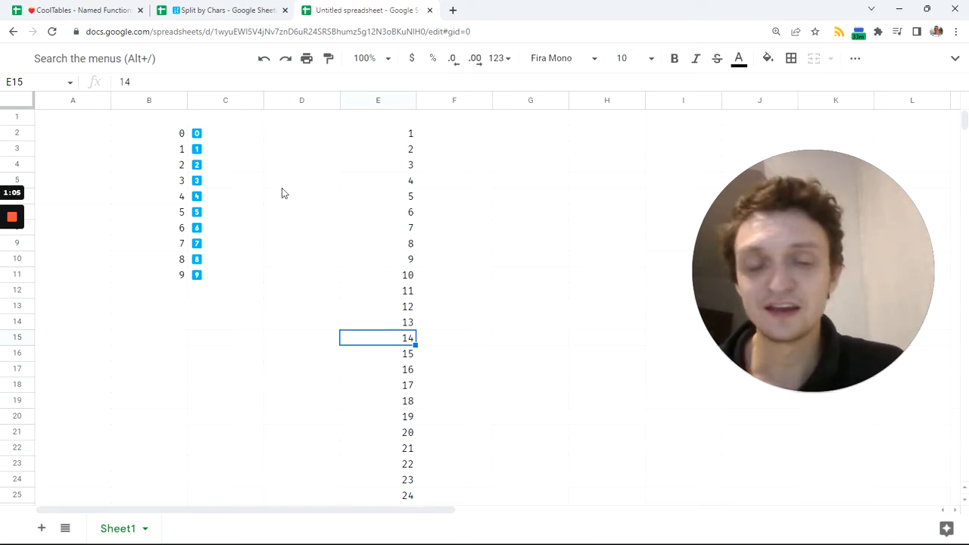
Clear the SEQUENCE formula from cell E2.
{"action": "left_click", "coordinate": [366, 138]}
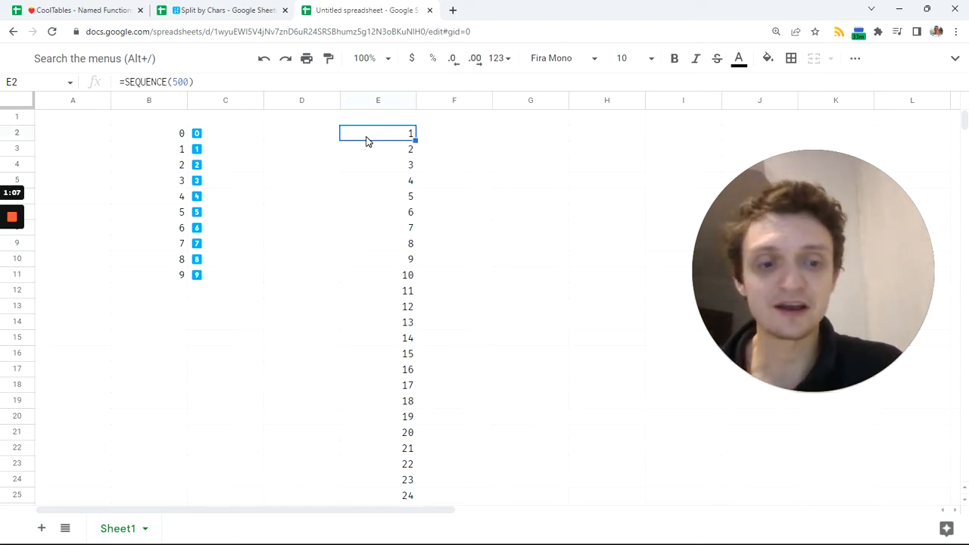
{"action": "key", "text": "Delete"}
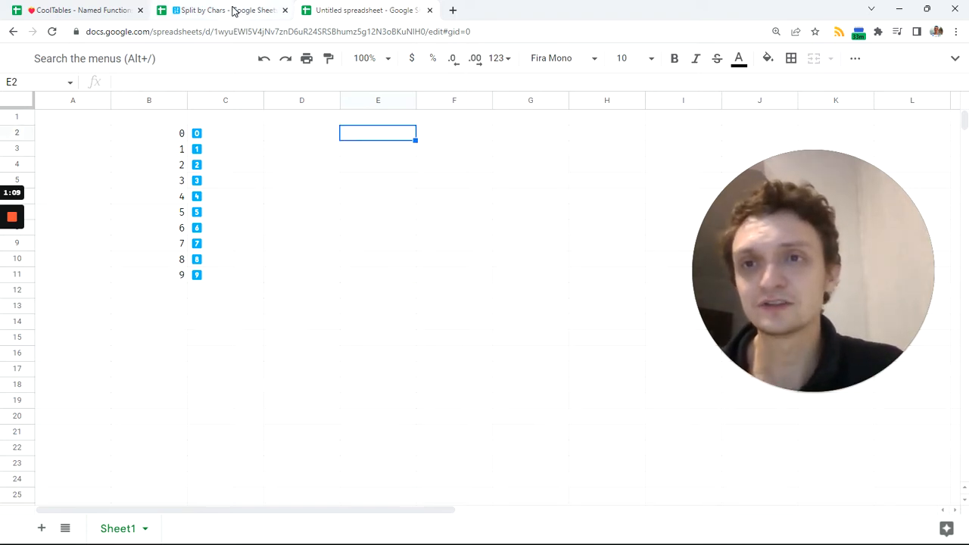
Look through the SPLITBYCHAR examples in the Split by Chars spreadsheet and return to the untitled spreadsheet.
{"action": "left_click", "coordinate": [234, 10]}
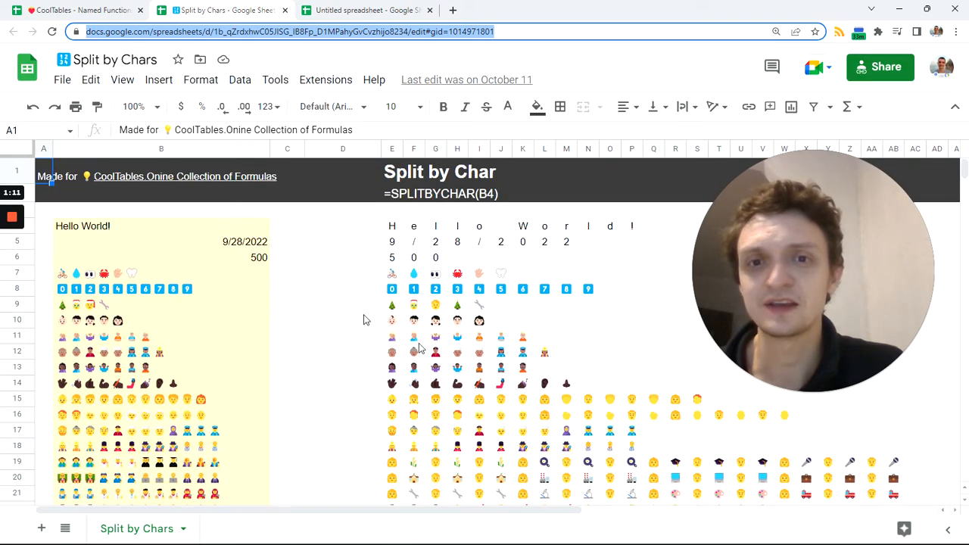
{"action": "left_click", "coordinate": [358, 292]}
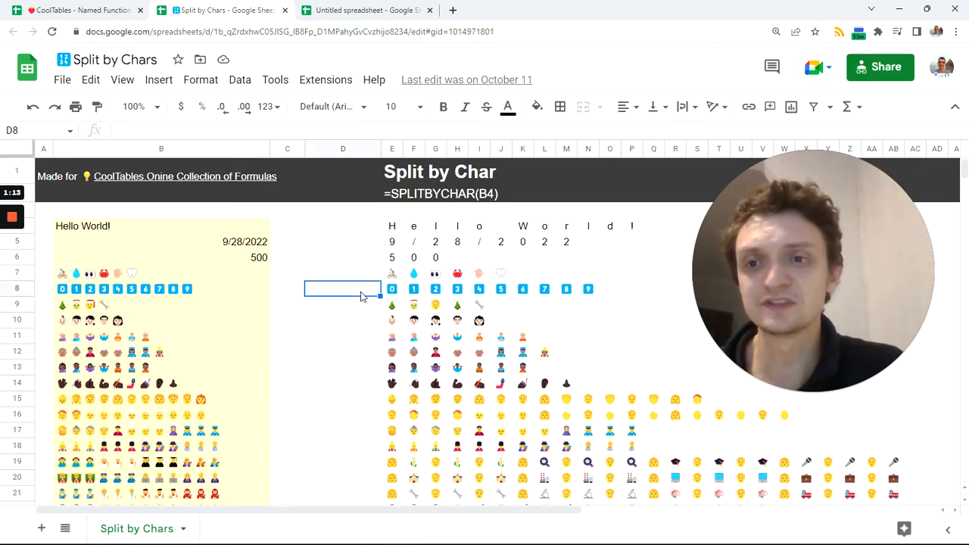
{"action": "scroll", "coordinate": [360, 314], "scroll_direction": "down", "scroll_amount": 1}
{"action": "scroll", "coordinate": [360, 314], "scroll_direction": "down", "scroll_amount": 3}
{"action": "scroll", "coordinate": [360, 314], "scroll_direction": "up", "scroll_amount": 5}
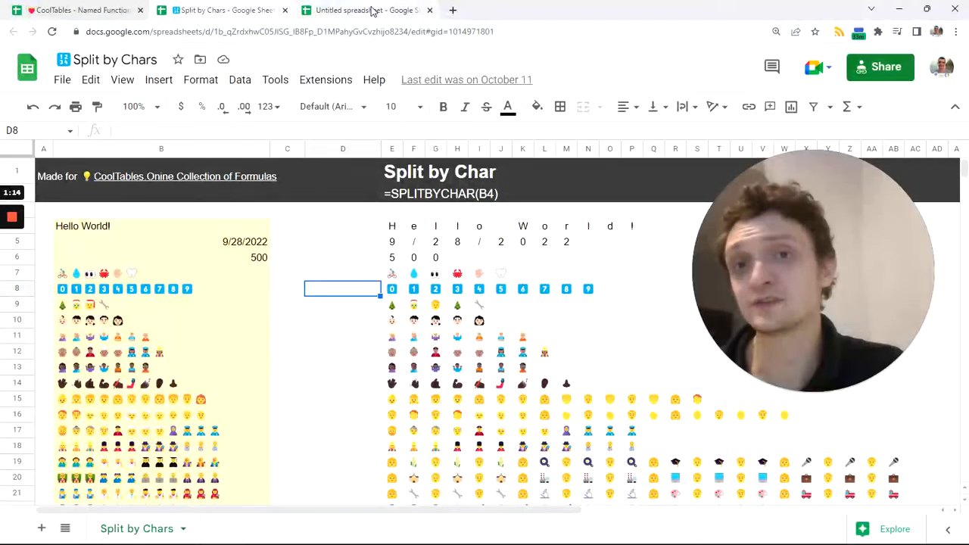
{"action": "left_click", "coordinate": [371, 10]}
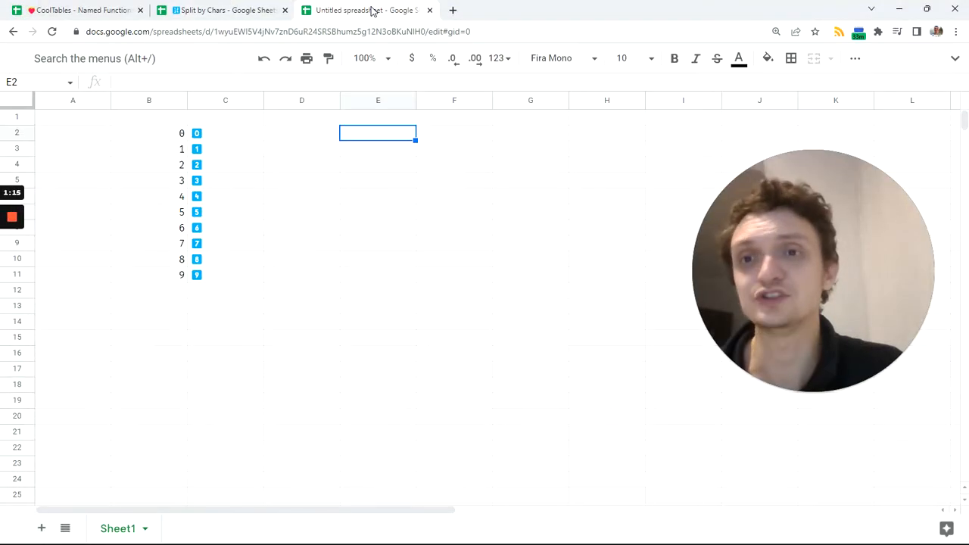
Show the full menus, open the spreadsheet's named functions and start importing a function from another spreadsheet.
{"action": "left_click", "coordinate": [954, 63]}
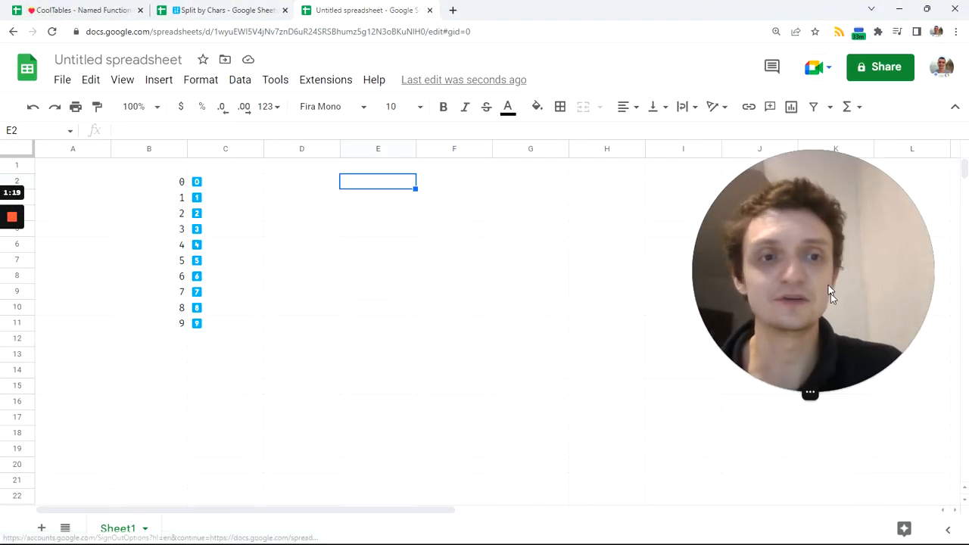
{"action": "left_click_drag", "start_coordinate": [831, 293], "coordinate": [385, 359]}
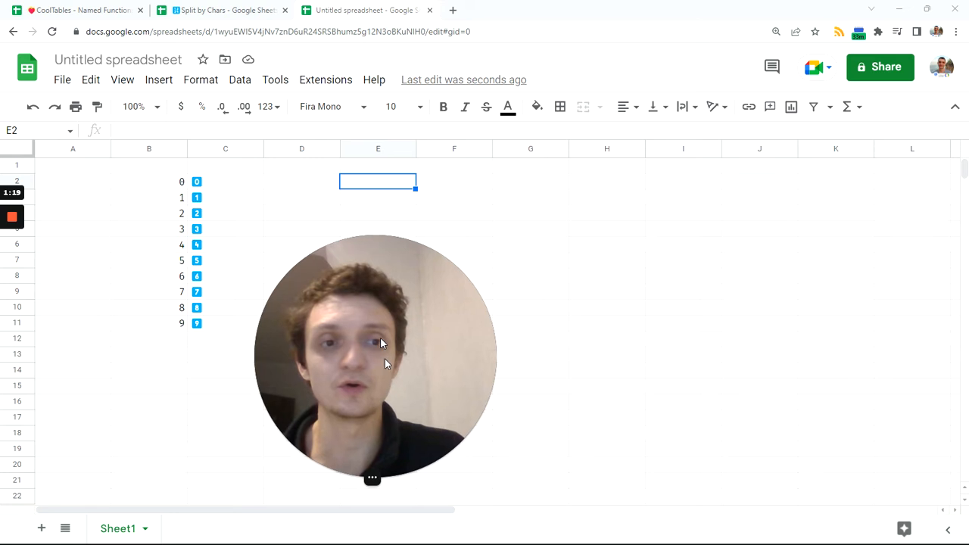
{"action": "left_click", "coordinate": [241, 80]}
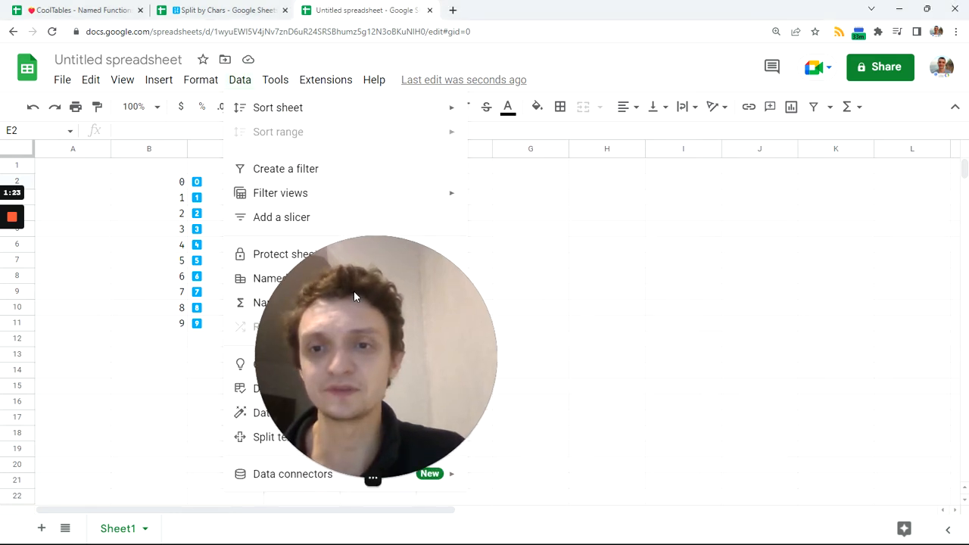
{"action": "left_click_drag", "start_coordinate": [354, 296], "coordinate": [550, 276]}
{"action": "left_click", "coordinate": [240, 80]}
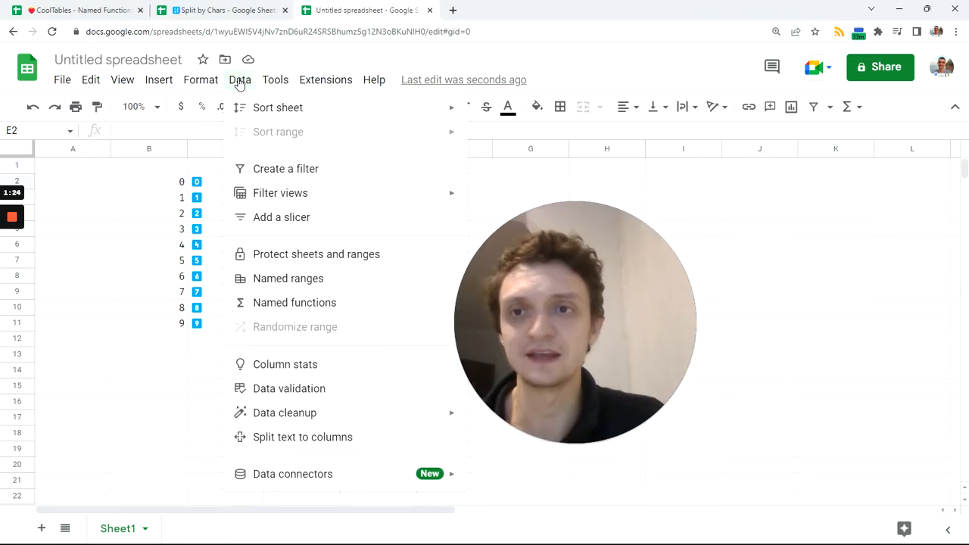
{"action": "left_click", "coordinate": [306, 304]}
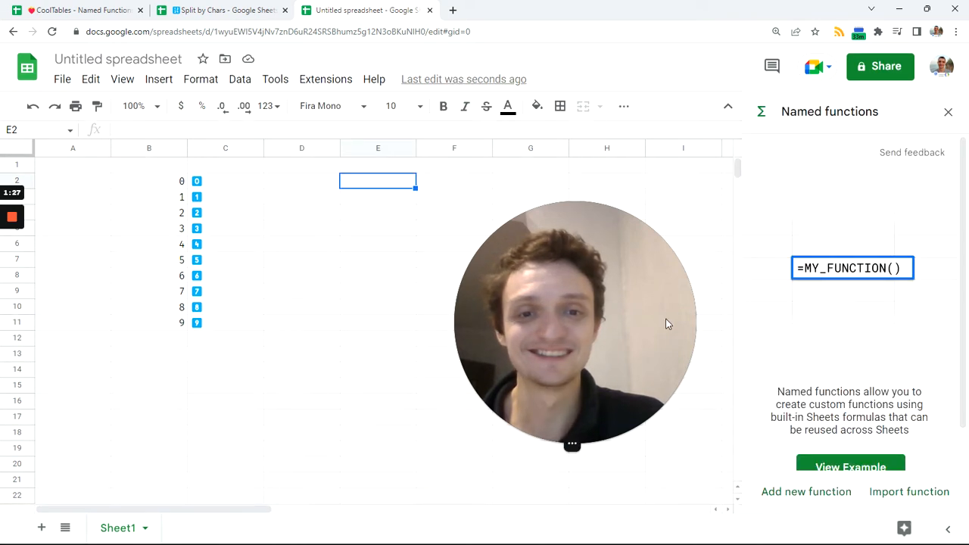
{"action": "left_click", "coordinate": [910, 493]}
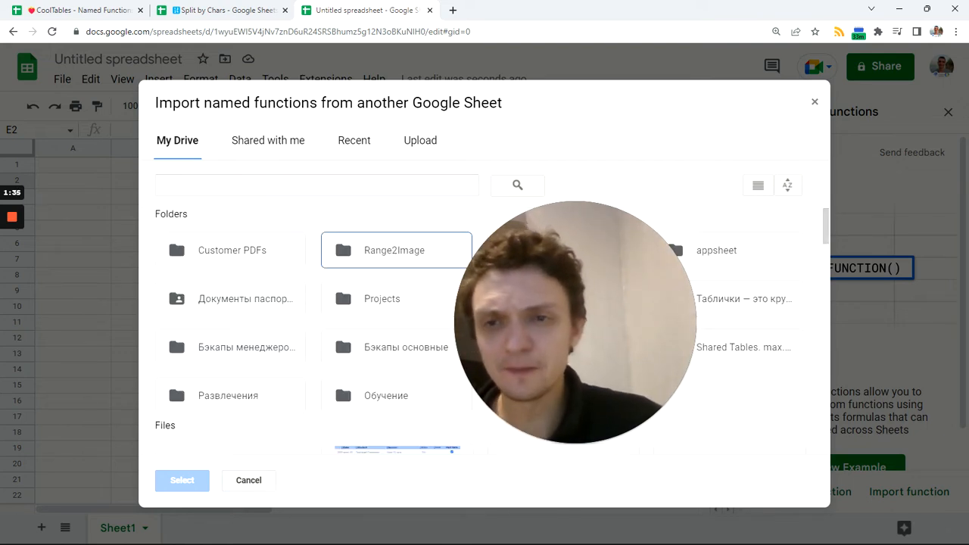
Search Drive for "split b" and choose the Split by Chars spreadsheet as the import source.
{"action": "left_click", "coordinate": [316, 186]}
{"action": "type", "text": "spli"}
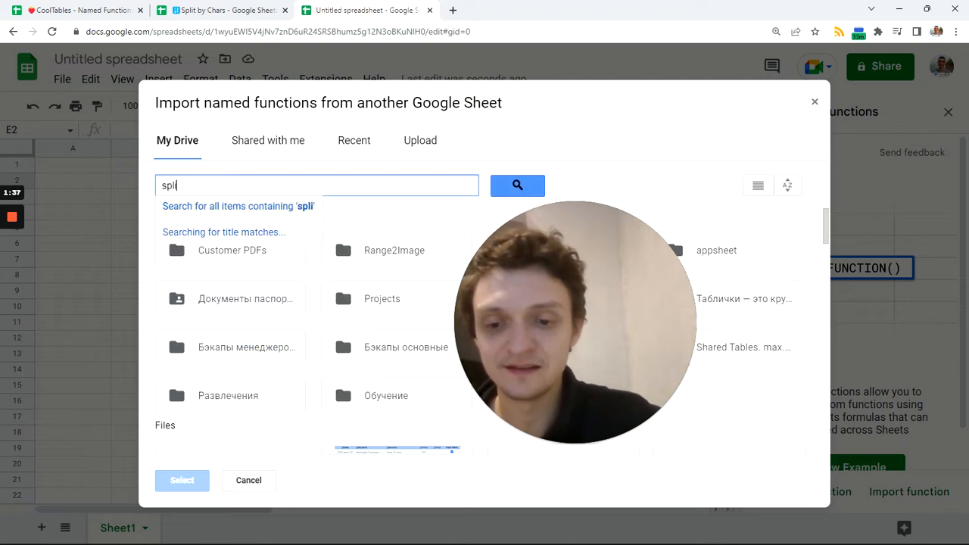
{"action": "type", "text": "t b"}
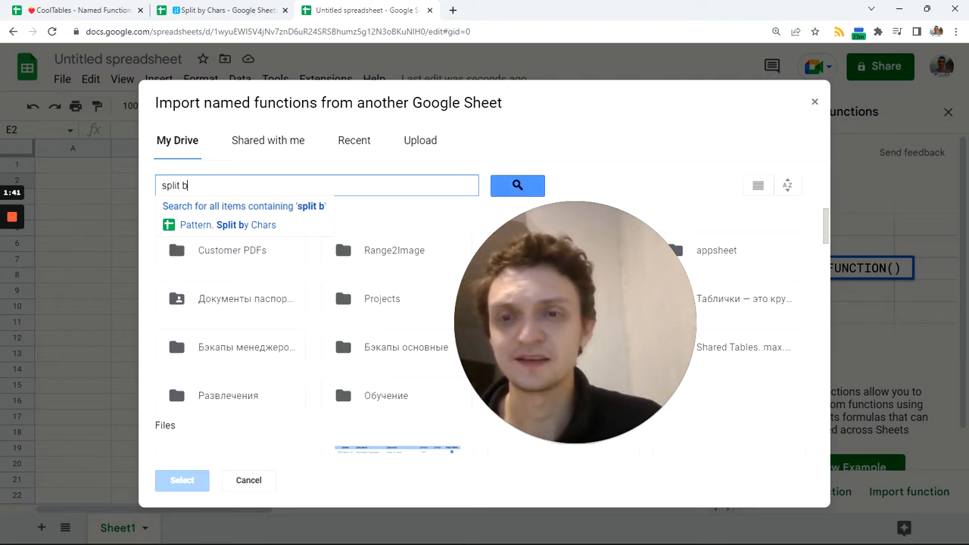
{"action": "key", "text": "Return"}
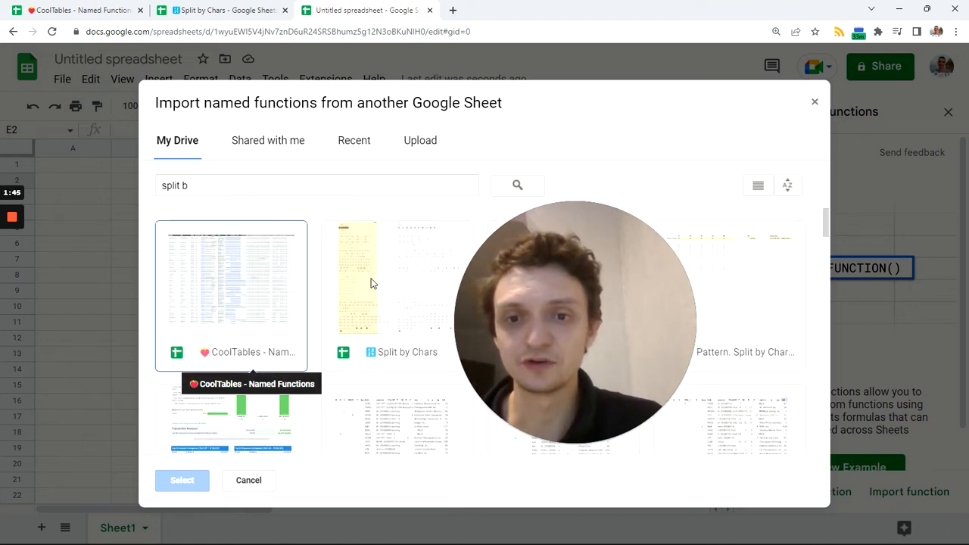
{"action": "left_click", "coordinate": [371, 283]}
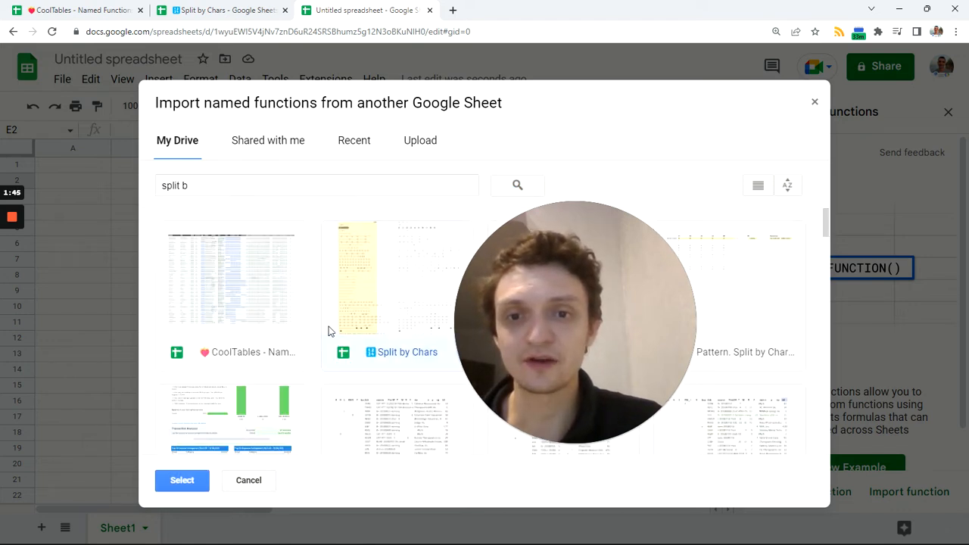
{"action": "left_click", "coordinate": [182, 480]}
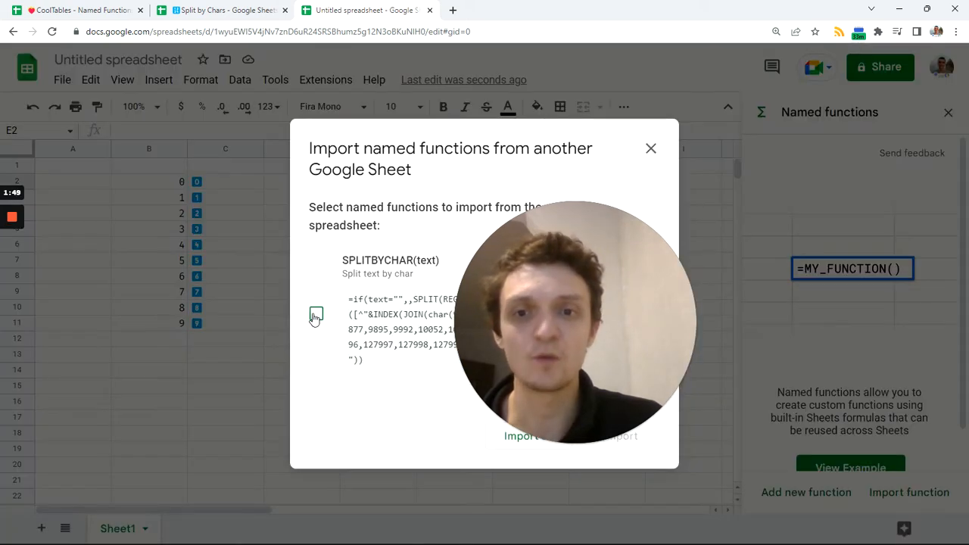
Import the SPLITBYCHAR(text) named function into the spreadsheet.
{"action": "left_click", "coordinate": [316, 315]}
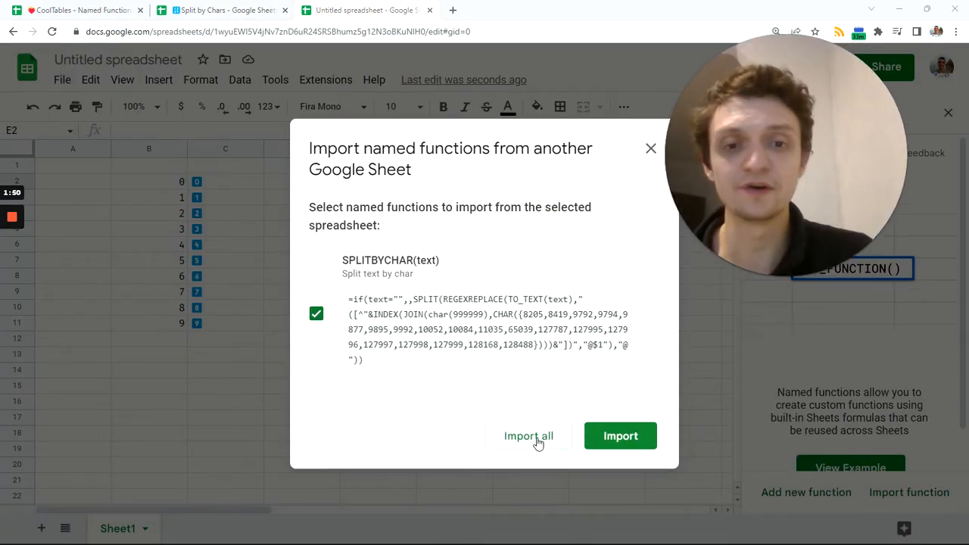
{"action": "left_click", "coordinate": [617, 438]}
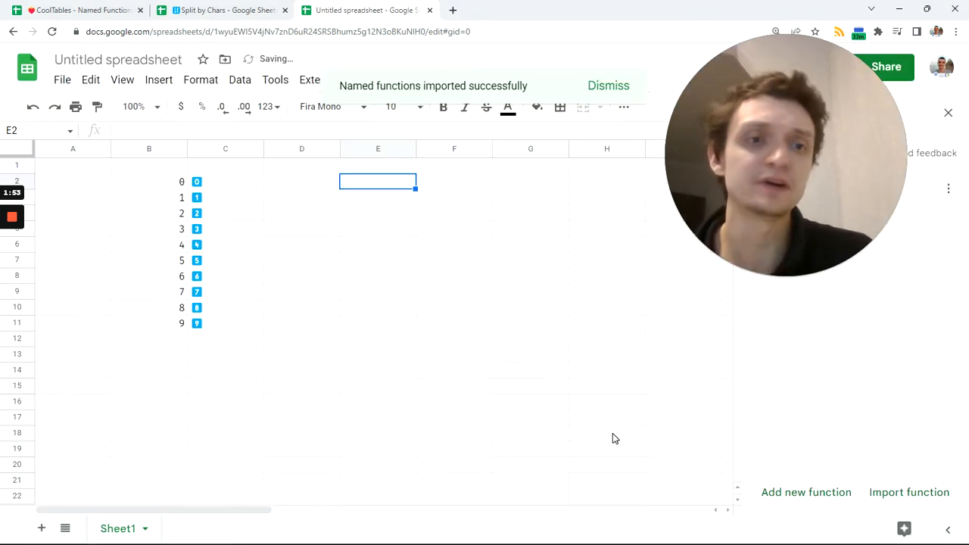
{"action": "left_click_drag", "start_coordinate": [784, 182], "coordinate": [617, 331]}
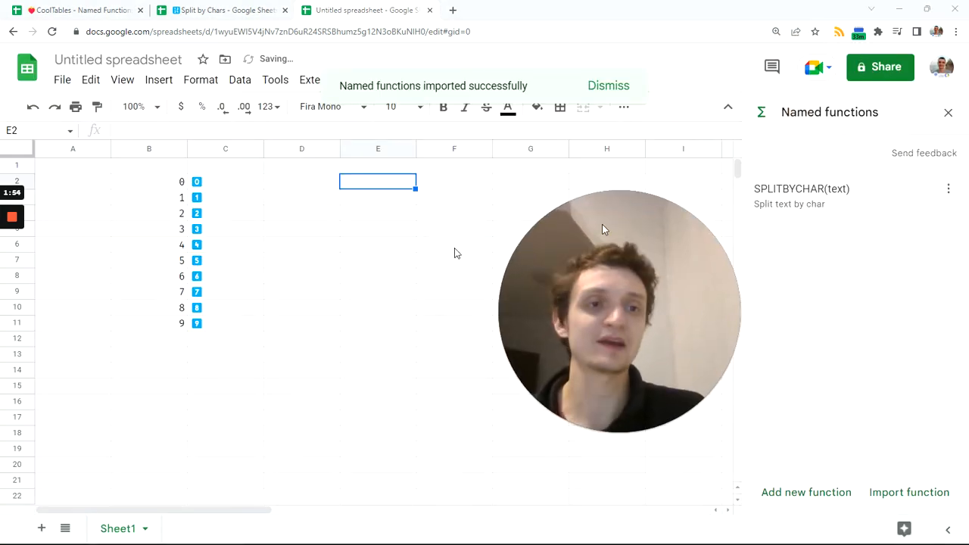
Enter the formula =SPLITBYCHAR(SEQUENCE(500)) in cell E2 using the imported named function.
{"action": "left_click", "coordinate": [305, 233]}
{"action": "left_click", "coordinate": [356, 184]}
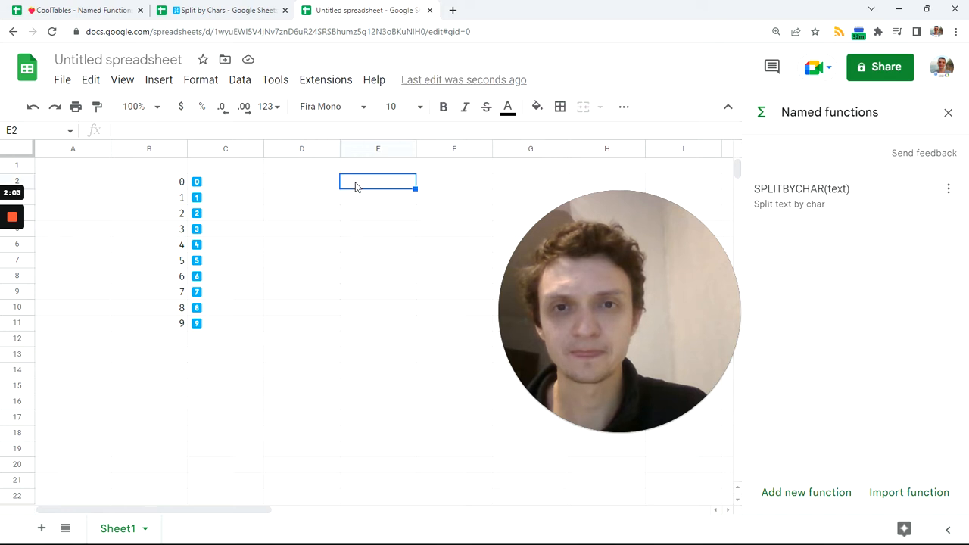
{"action": "type", "text": "=spl"}
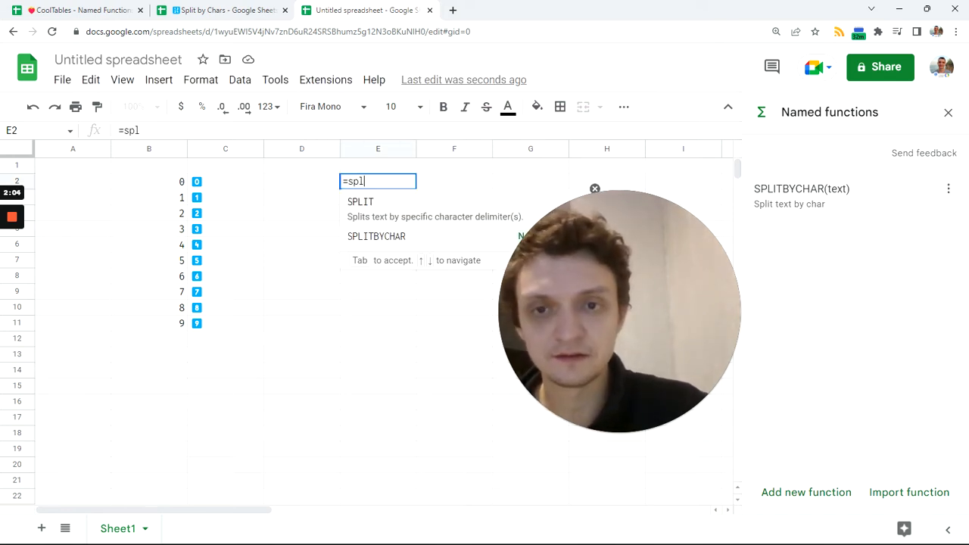
{"action": "left_click", "coordinate": [391, 230]}
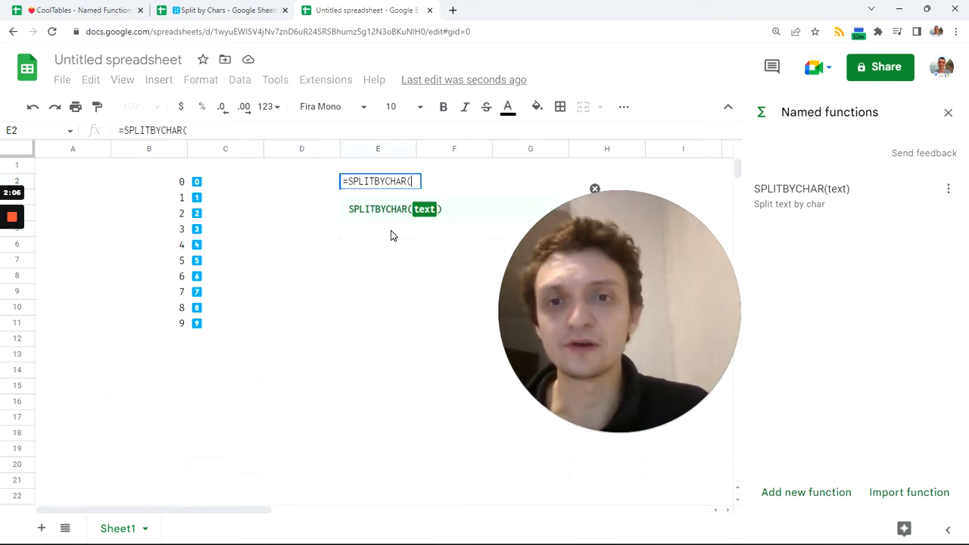
{"action": "type", "text": "seq"}
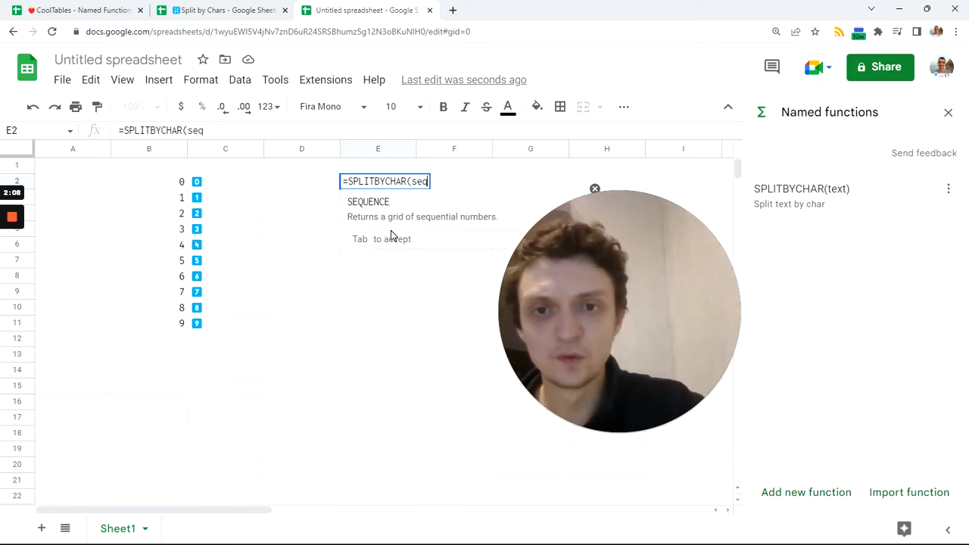
{"action": "key", "text": "Tab"}
{"action": "type", "text": "500"}
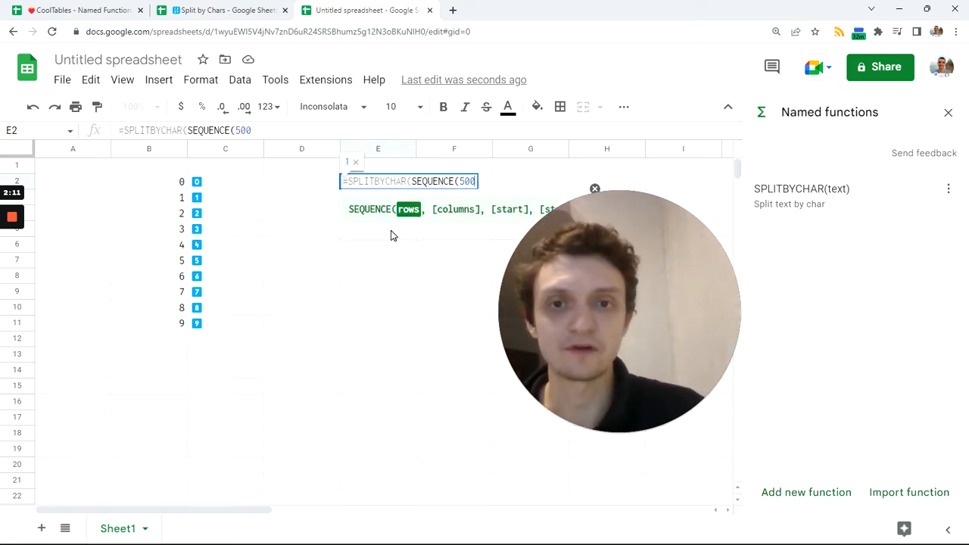
{"action": "key", "text": "Return"}
Wrap the SPLITBYCHAR formula in E2 with ArrayFormula, giving =ArrayFormula(SPLITBYCHAR(SEQUENCE(500))).
{"action": "left_click", "coordinate": [386, 186]}
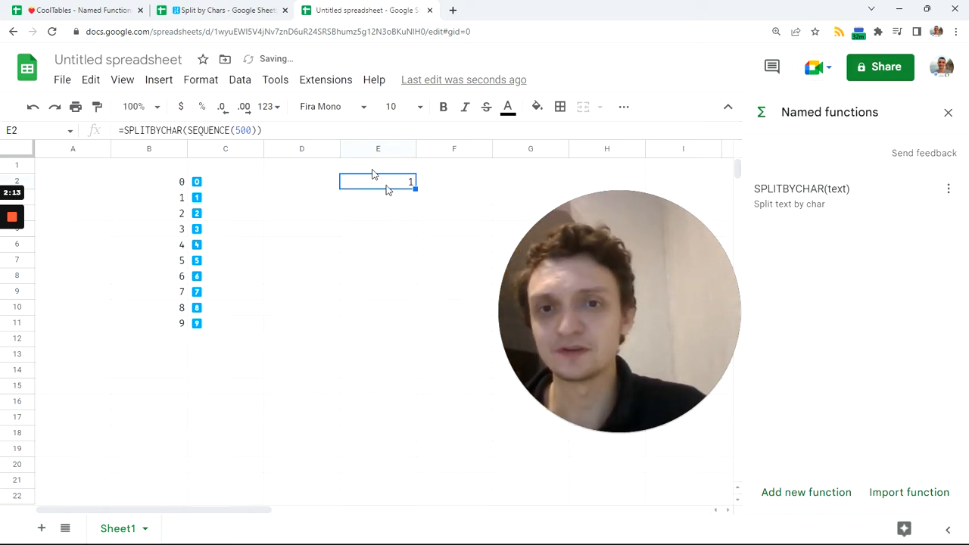
{"action": "left_click", "coordinate": [296, 131]}
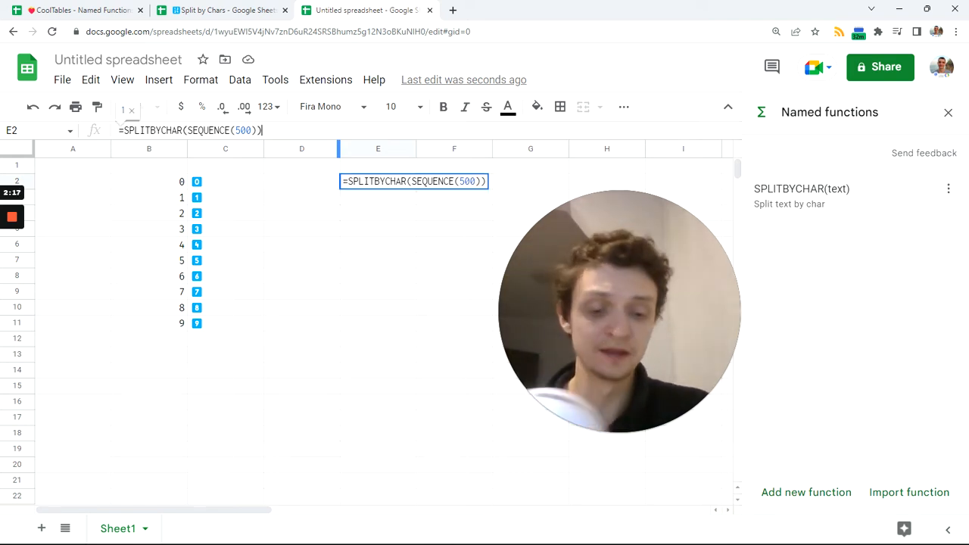
{"action": "key", "text": "ctrl+shift+Return"}
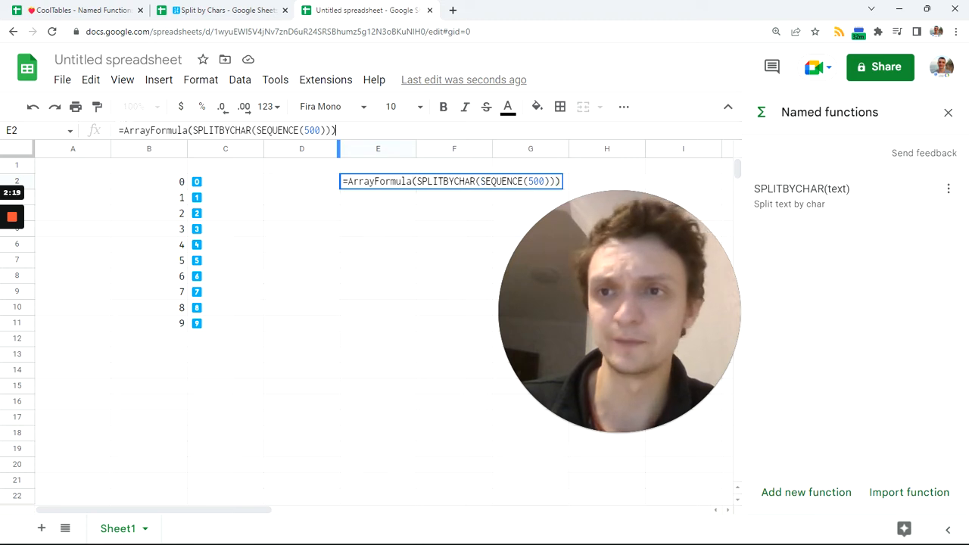
{"action": "key", "text": "Return"}
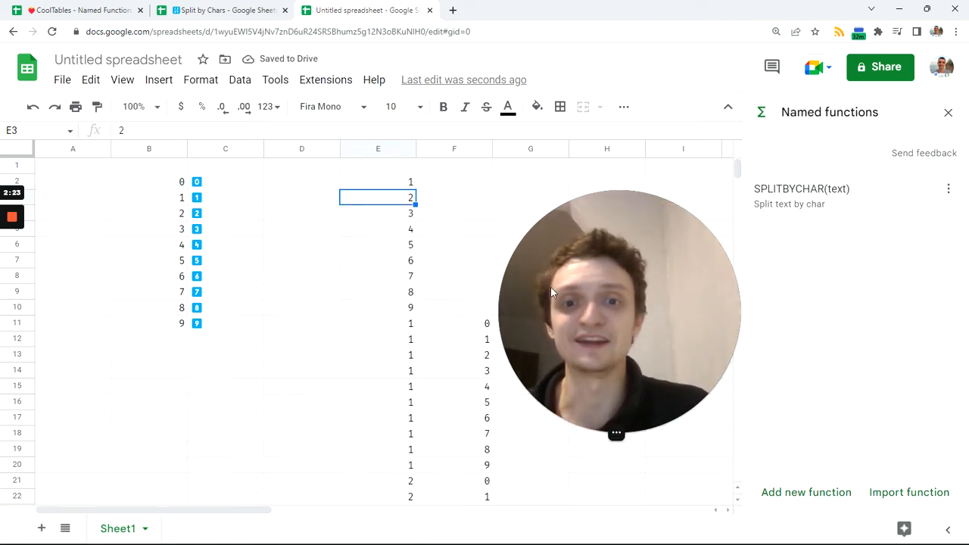
Look through the split digits from E2 down to the last row of the sequence and return to E2.
{"action": "left_click", "coordinate": [392, 186]}
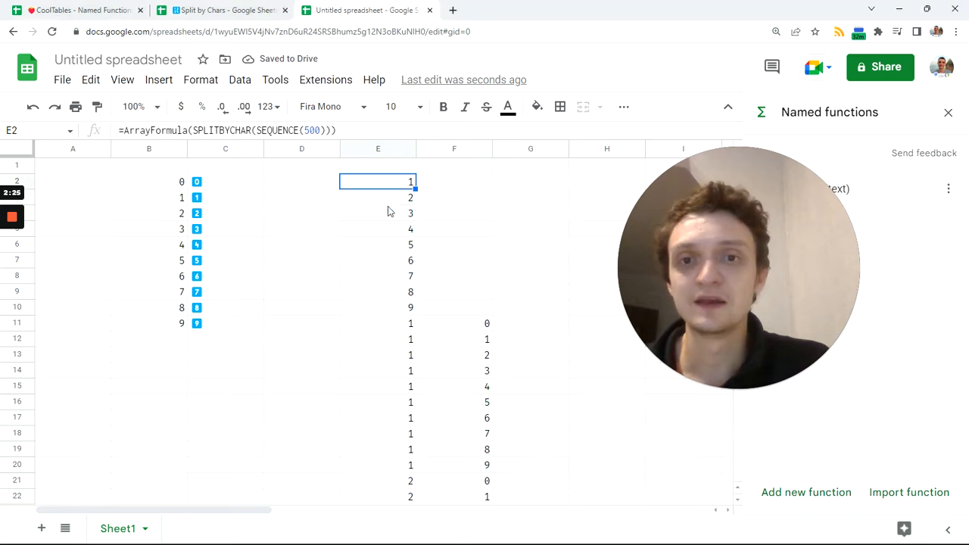
{"action": "scroll", "coordinate": [390, 242], "scroll_direction": "down", "scroll_amount": 20}
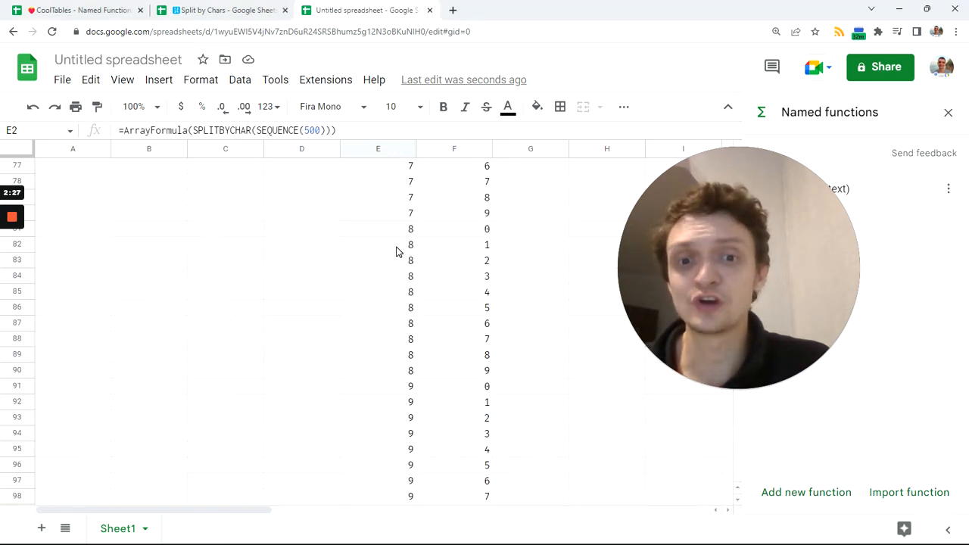
{"action": "scroll", "coordinate": [396, 249], "scroll_direction": "down", "scroll_amount": 14}
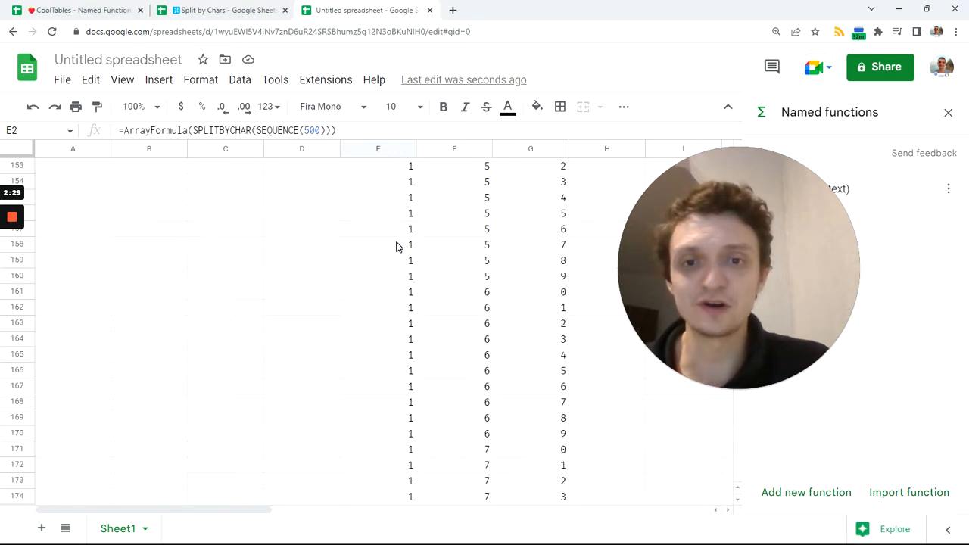
{"action": "left_click", "coordinate": [397, 244]}
{"action": "key", "text": "ctrl+Down"}
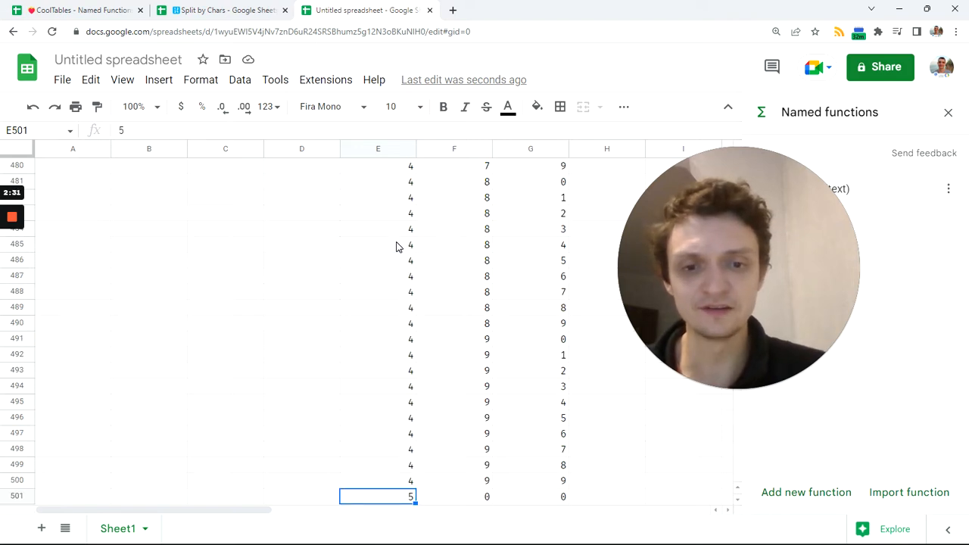
{"action": "key", "text": "ctrl+Up"}
{"action": "scroll", "coordinate": [396, 247], "scroll_direction": "up", "scroll_amount": 1}
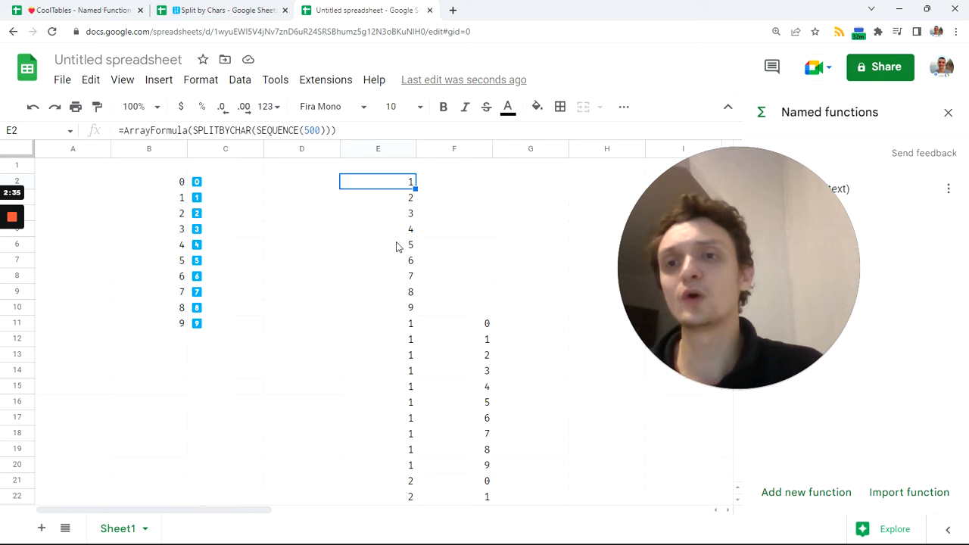
Copy the digit-to-emoji array expression, without the equals sign, from the formula in B2.
{"action": "left_click", "coordinate": [168, 184]}
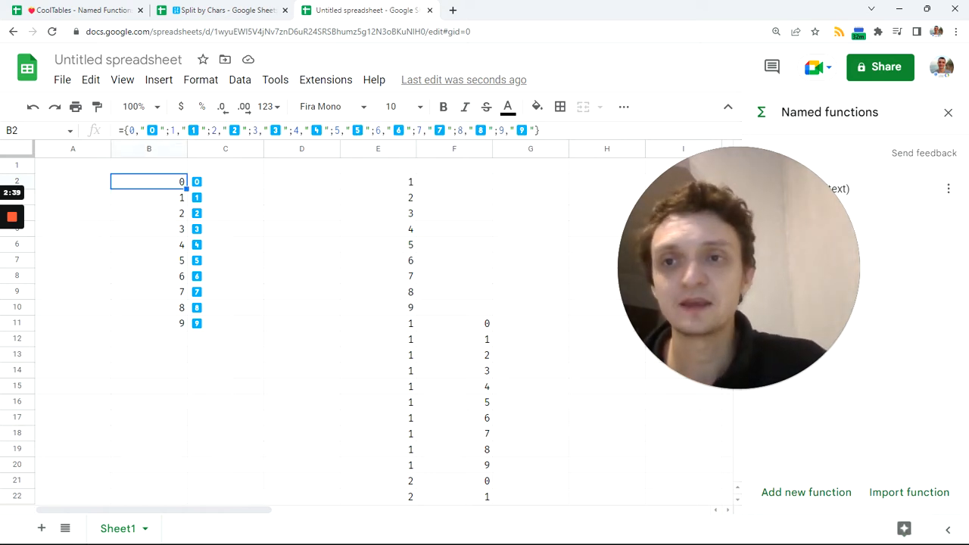
{"action": "left_click_drag", "start_coordinate": [121, 131], "coordinate": [540, 130]}
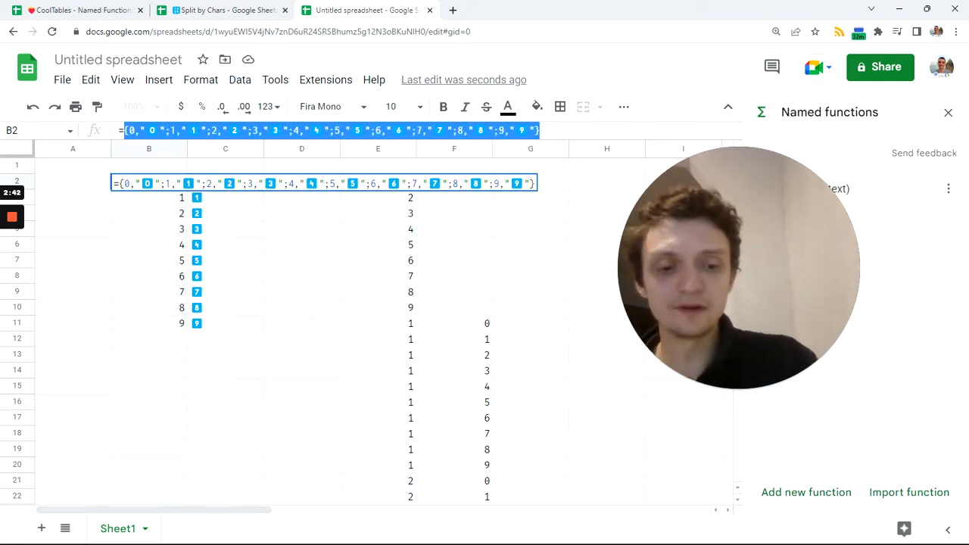
{"action": "key", "text": "Return"}
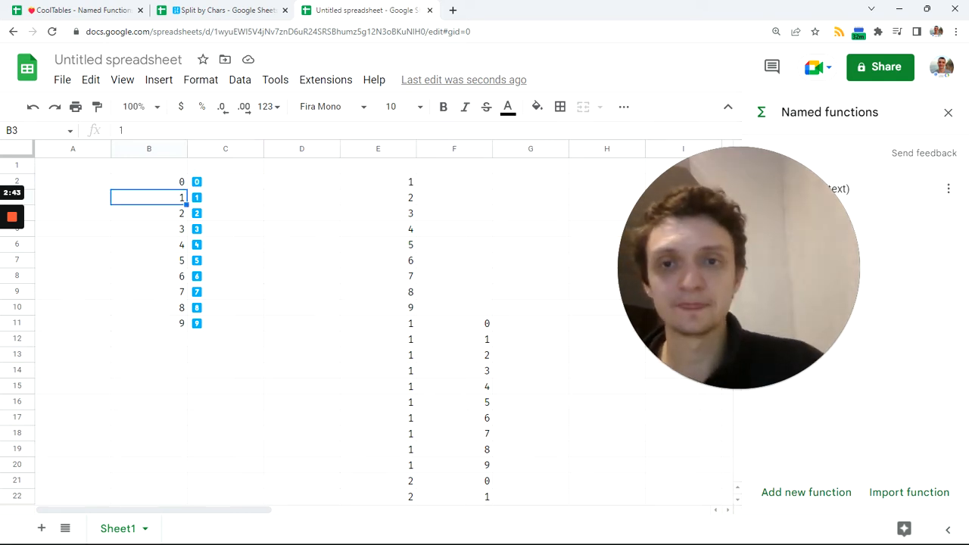
{"action": "left_click", "coordinate": [185, 184]}
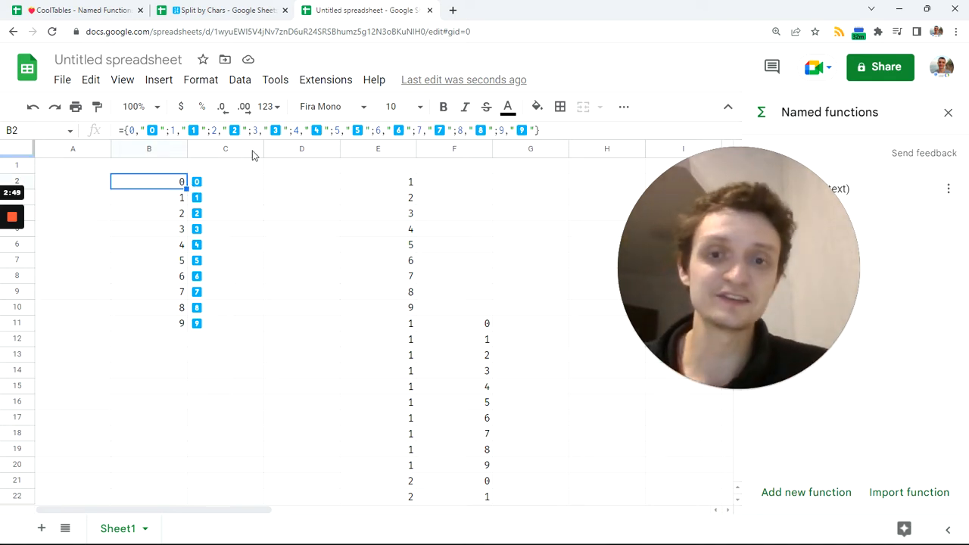
Wrap the SPLITBYCHAR call in E2 inside a VLOOKUP, using the copied digit-to-emoji array as the lookup range.
{"action": "left_click", "coordinate": [391, 187]}
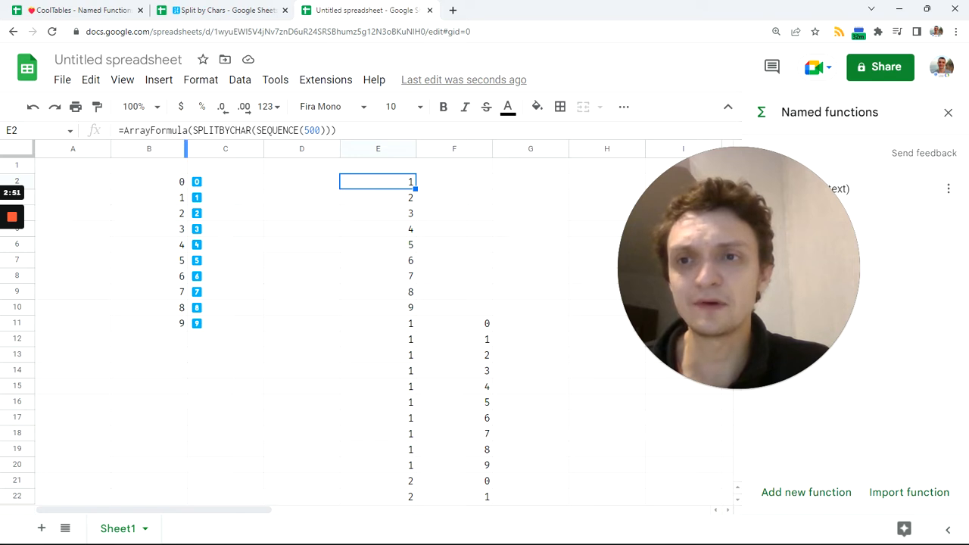
{"action": "left_click", "coordinate": [192, 130]}
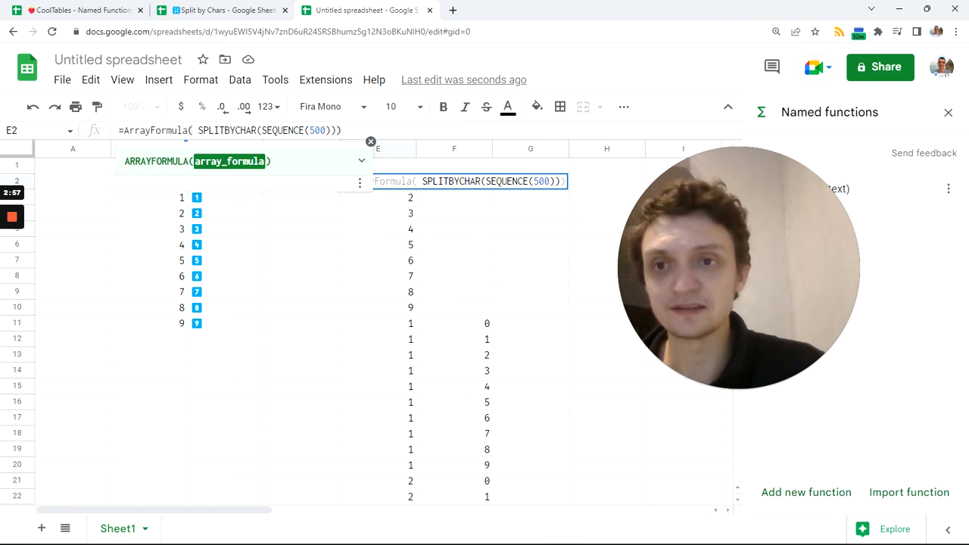
{"action": "type", "text": "vl"}
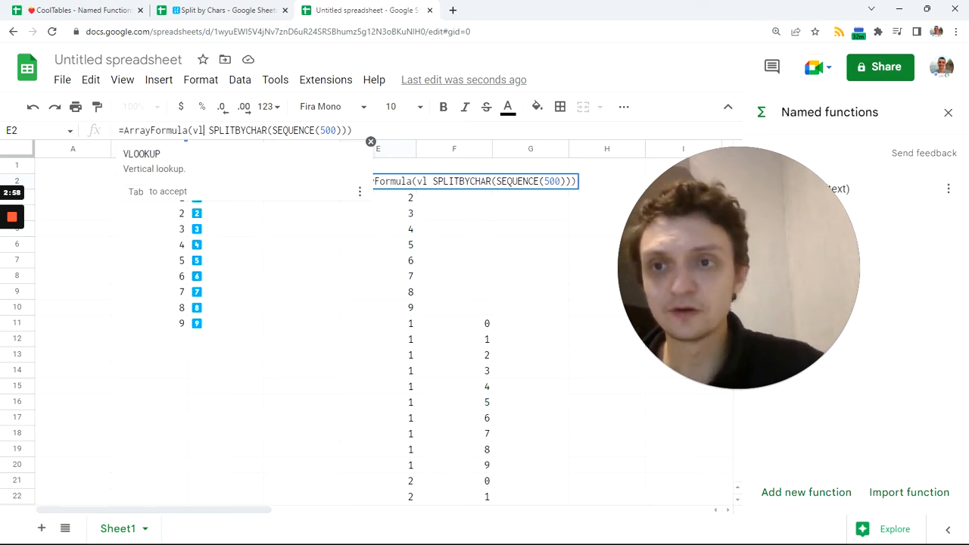
{"action": "key", "text": "Tab"}
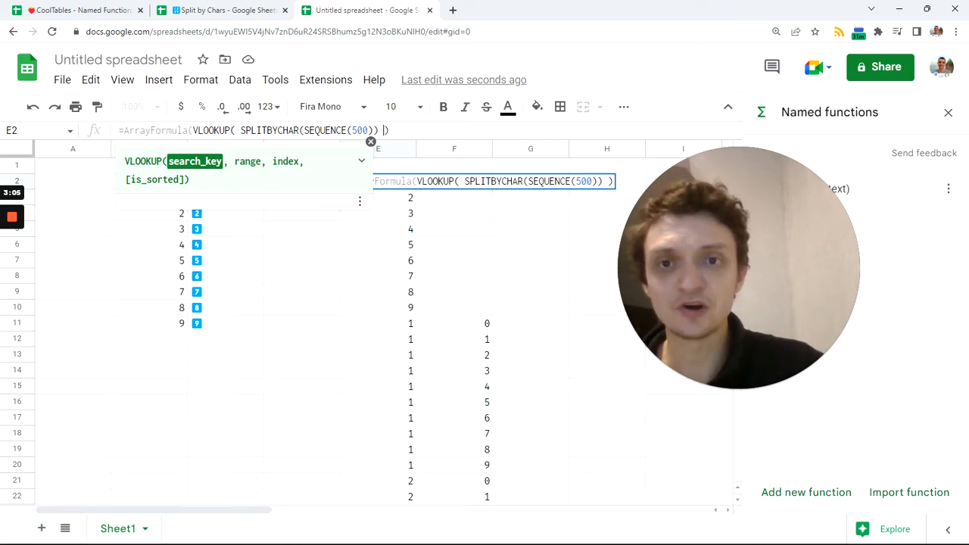
{"action": "type", "text": ","}
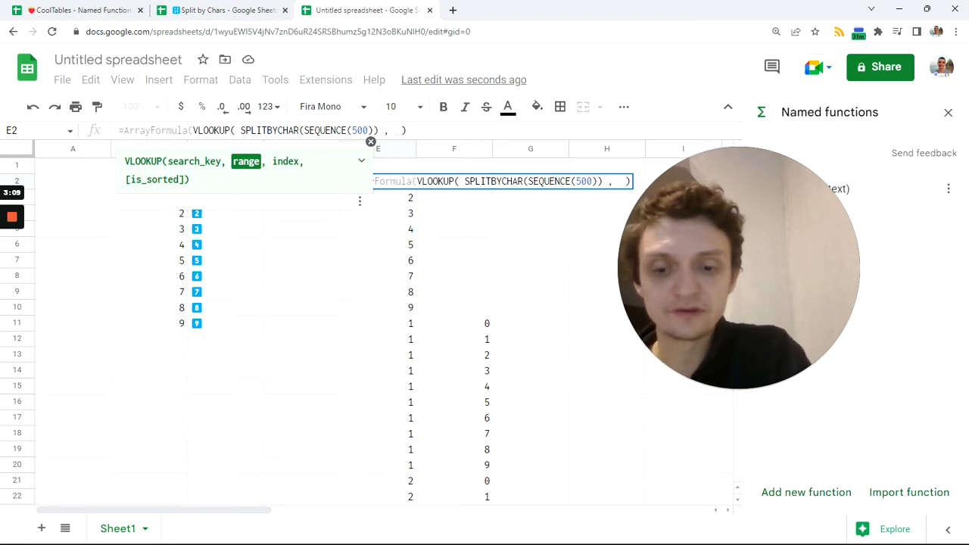
{"action": "type", "text": "{0,\"0️⃣\";1,\"1️⃣\";2,\"2️⃣\";3,\"3️⃣\";4,\"4️⃣\";5,\"5️⃣\";6,\"6️⃣\";7,\"7️⃣\";8,\"8️⃣\";9,\"9️⃣\"}"}
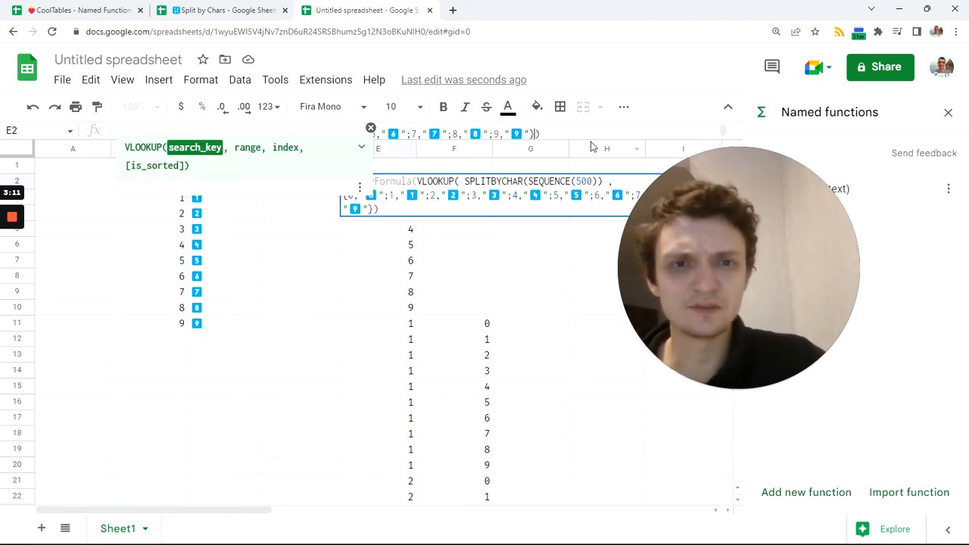
Enlarge the formula bar and complete the VLOOKUP in E2 with column index 2 and an empty is_sorted argument.
{"action": "left_click_drag", "start_coordinate": [589, 139], "coordinate": [589, 200]}
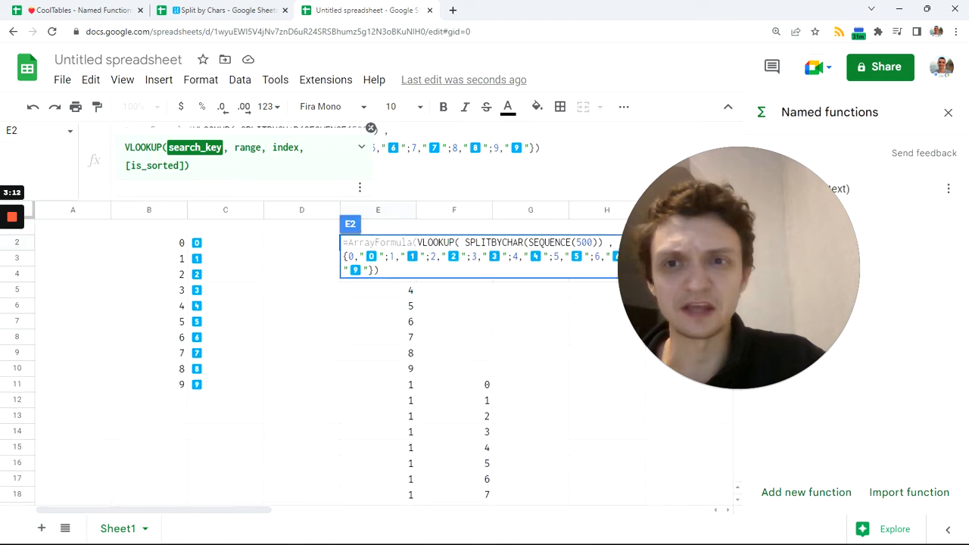
{"action": "left_click", "coordinate": [371, 130]}
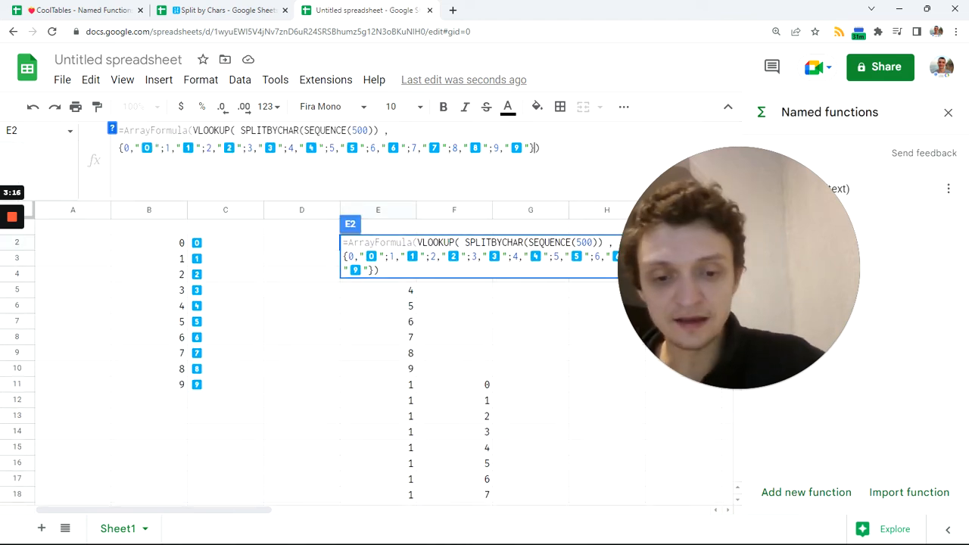
{"action": "type", "text": ",2 "}
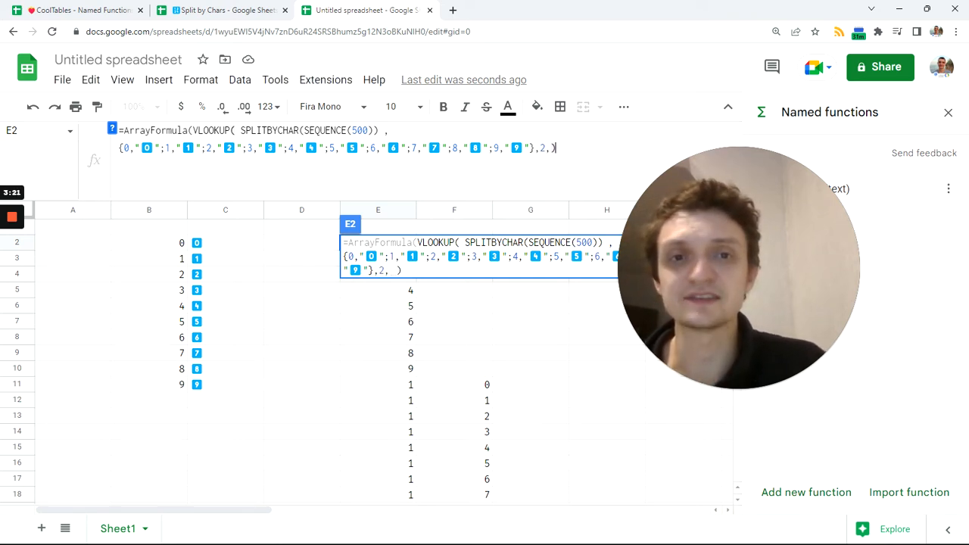
{"action": "type", "text": " )"}
{"action": "key", "text": "Return"}
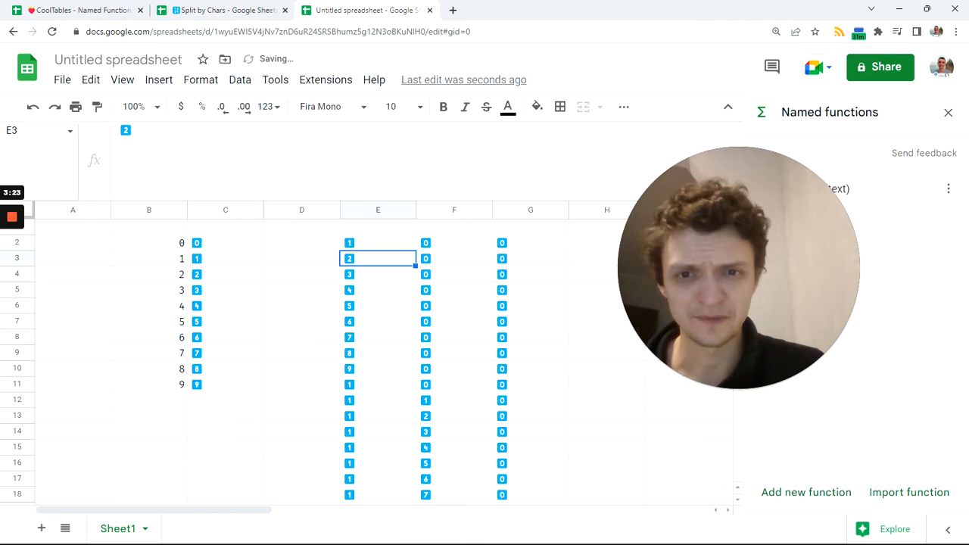
Review the VLOOKUP formula in E2 and undo that formula edit.
{"action": "key", "text": "Up"}
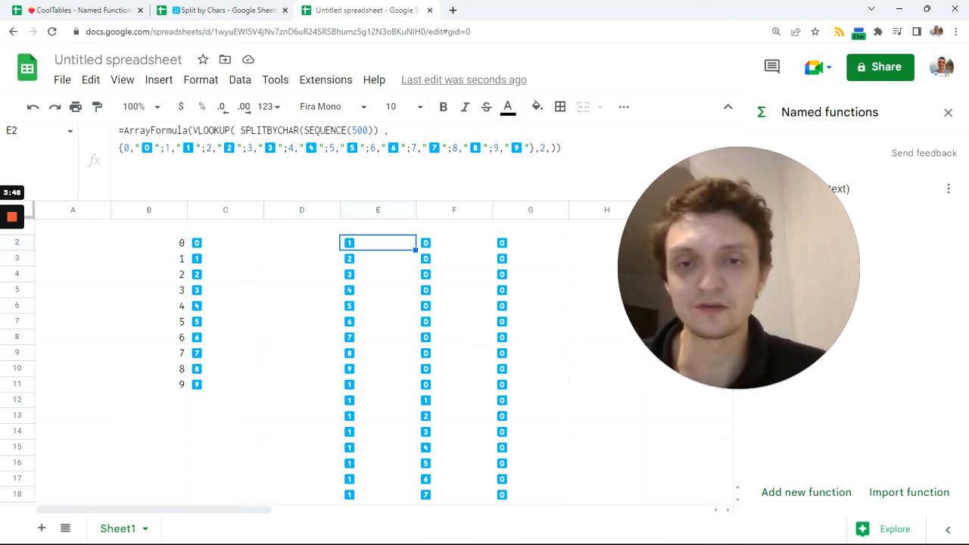
{"action": "key", "text": "Return"}
{"action": "key", "text": "Return"}
{"action": "key", "text": "Return"}
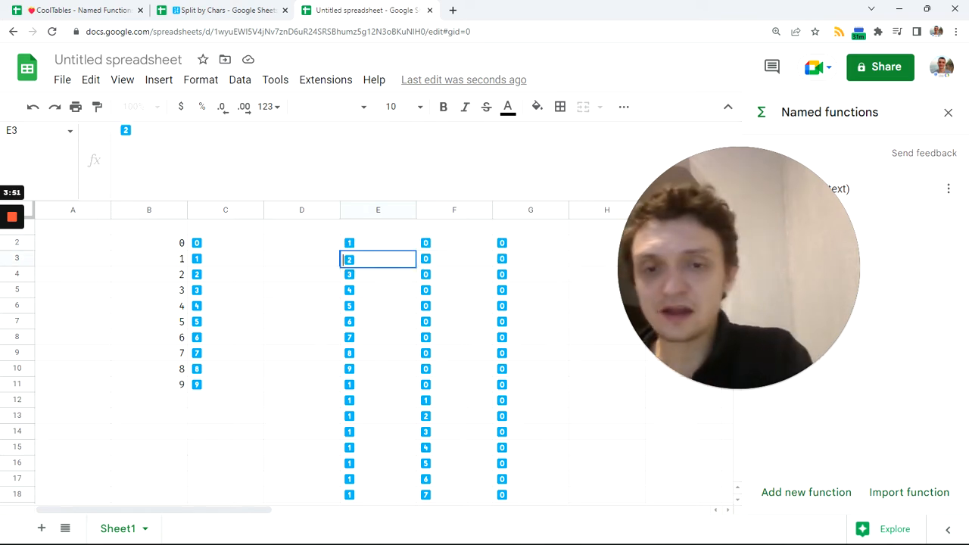
{"action": "left_click", "coordinate": [317, 274]}
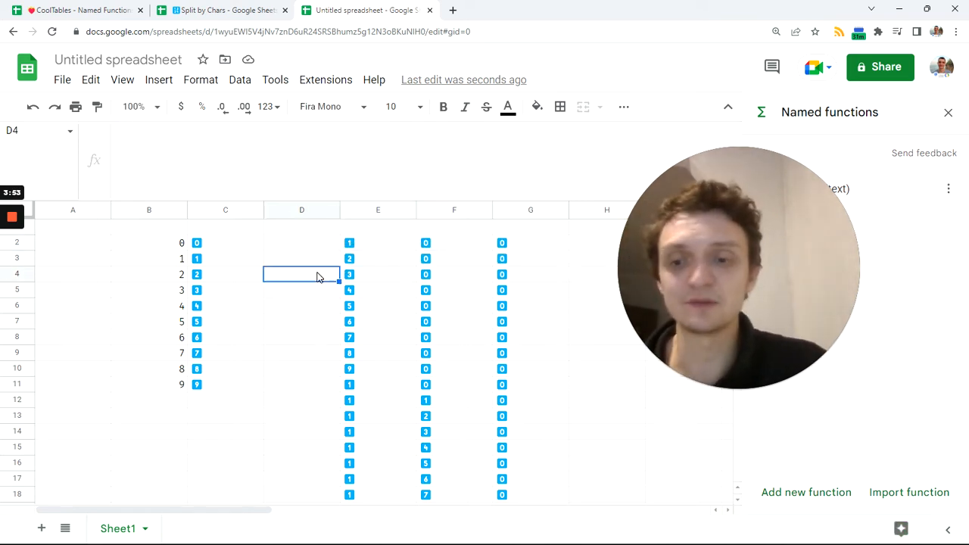
{"action": "key", "text": "ctrl+z"}
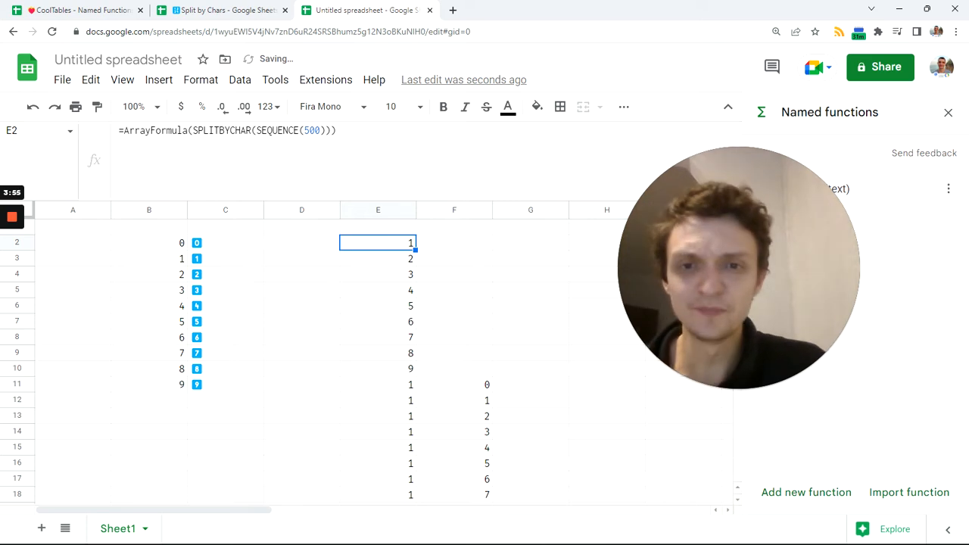
Replace the expression in E2 with a BYROW call that takes the existing ArrayFormula(SPLITBYCHAR(SEQUENCE(500))) as its first argument.
{"action": "left_click_drag", "start_coordinate": [124, 131], "coordinate": [338, 131]}
{"action": "key", "text": "ctrl+c"}
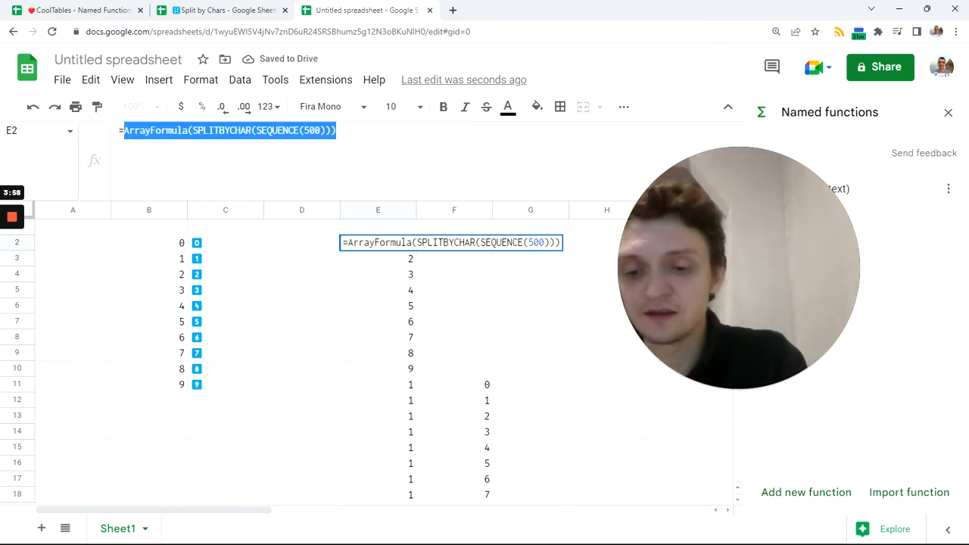
{"action": "key", "text": "BackSpace"}
{"action": "type", "text": "b"}
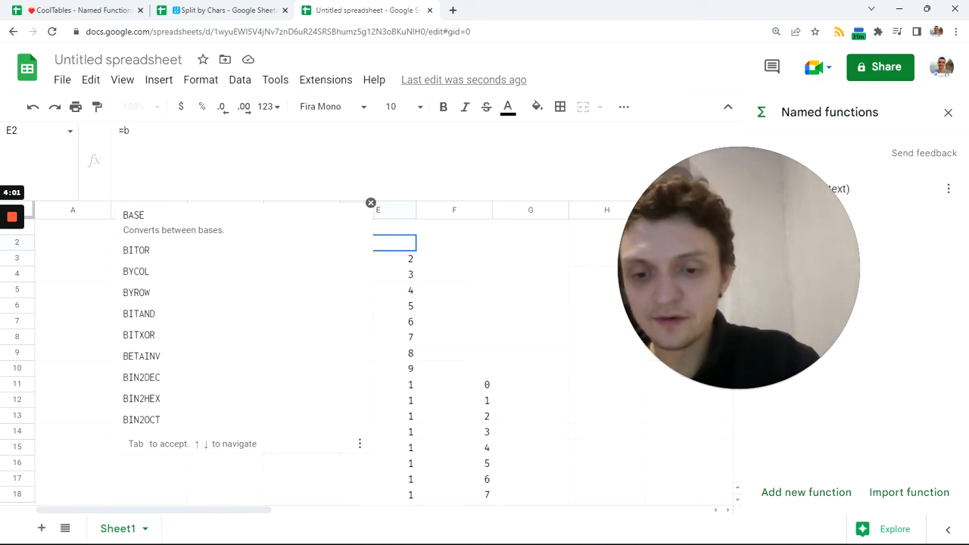
{"action": "type", "text": "yr"}
{"action": "key", "text": "Tab"}
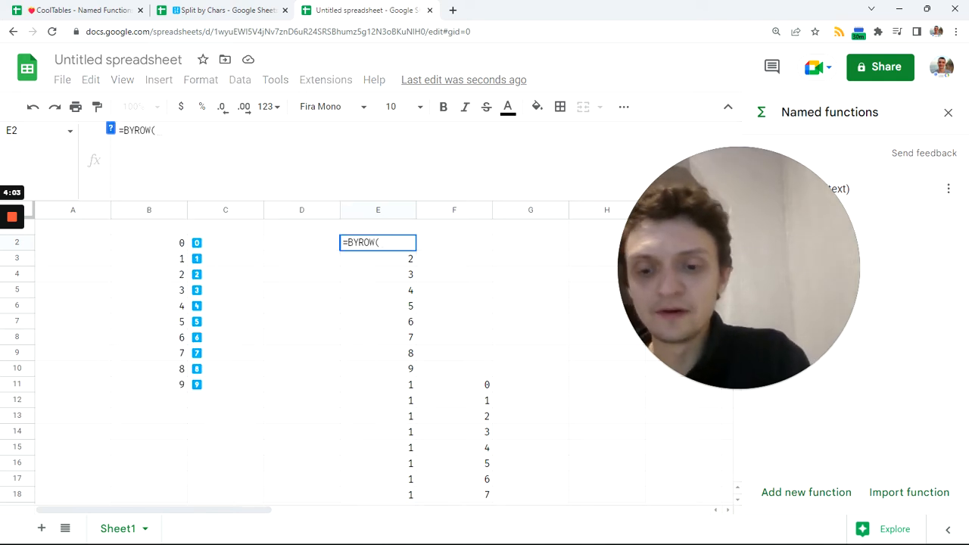
{"action": "key", "text": "ctrl+v"}
{"action": "type", "text": ","}
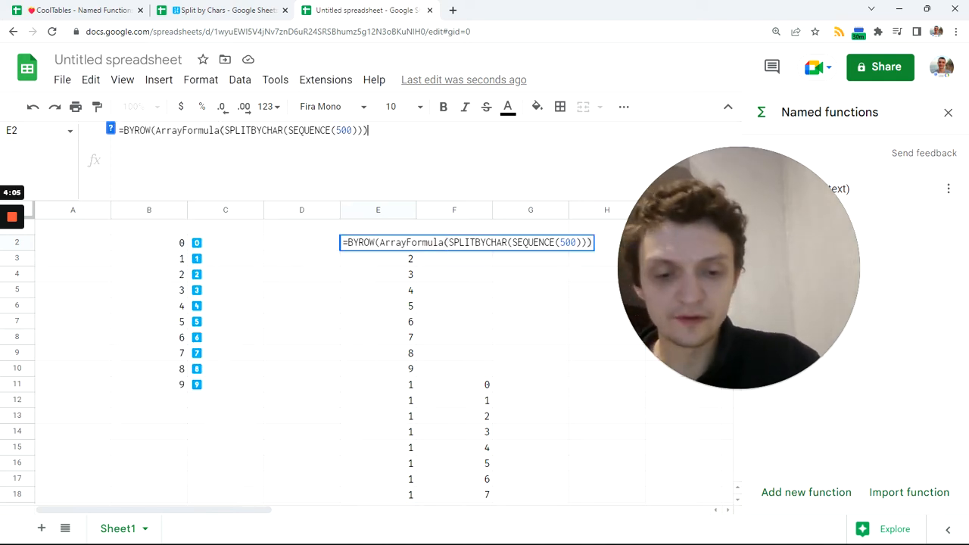
Add a LAMBDA with the parameter r as the second argument of the BYROW call in E2.
{"action": "type", "text": "la"}
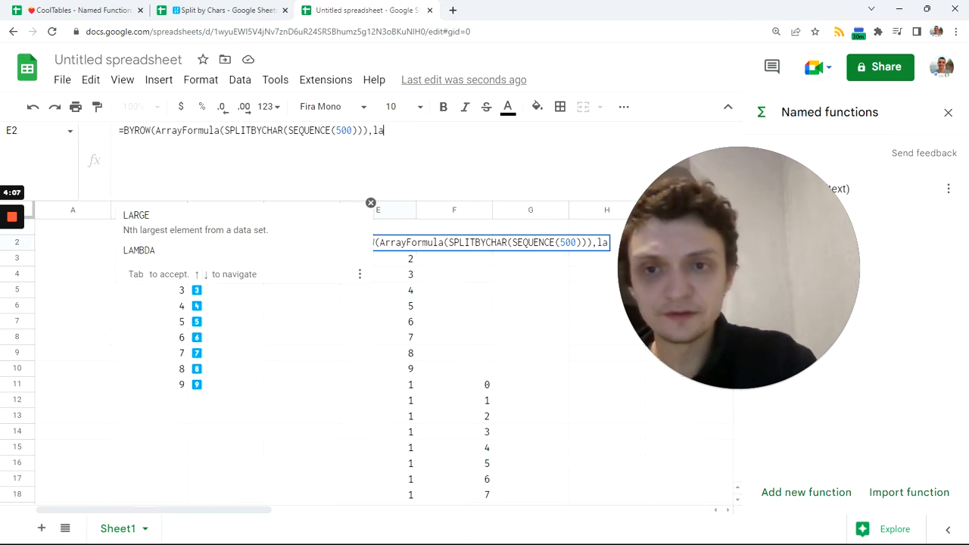
{"action": "key", "text": "Down"}
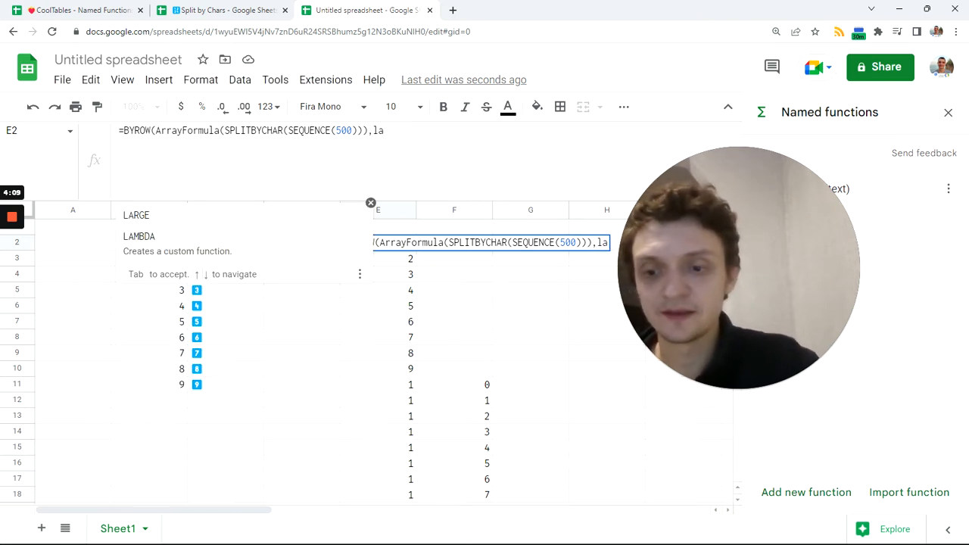
{"action": "key", "text": "Tab"}
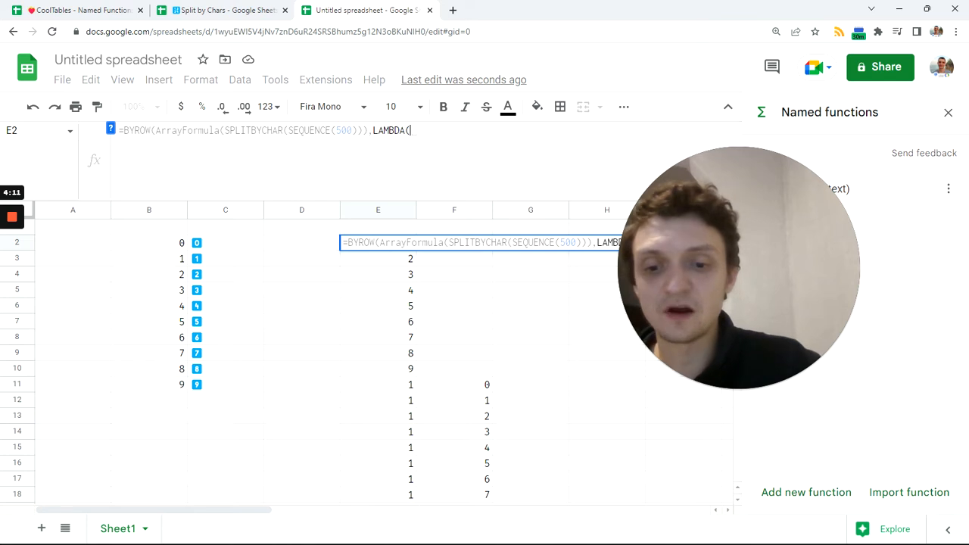
{"action": "type", "text": "r,"}
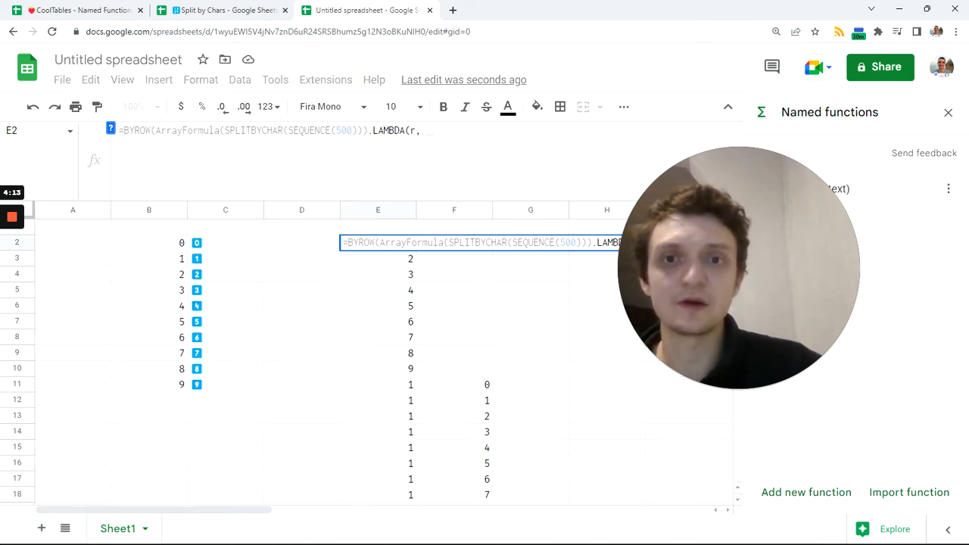
Complete the LAMBDA body in E2 as JOIN("",r), commit the formula and check the output column.
{"action": "type", "text": " joi"}
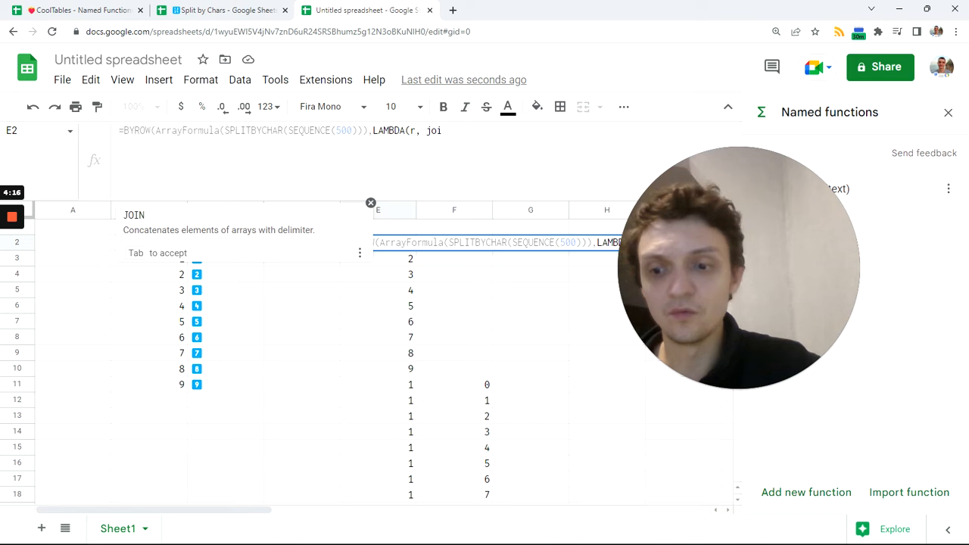
{"action": "key", "text": "Tab"}
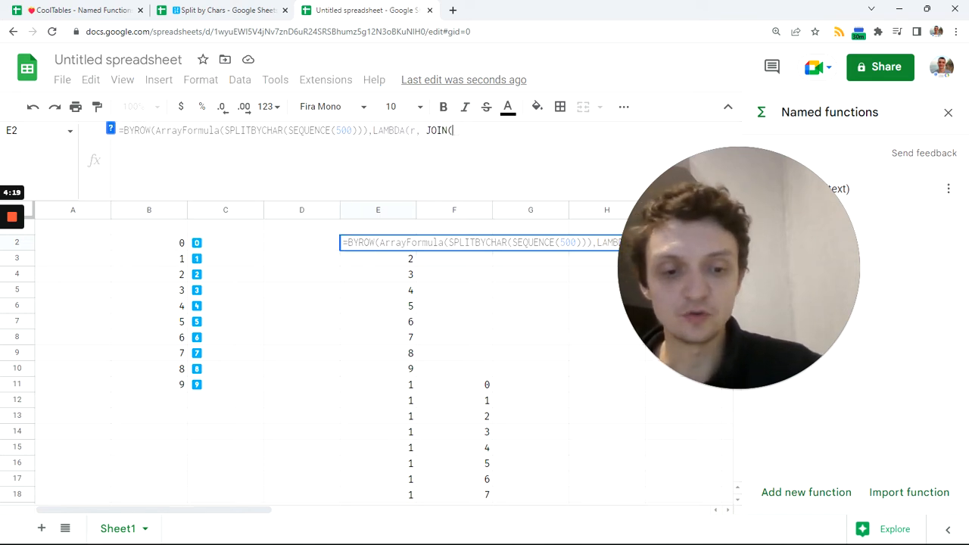
{"action": "type", "text": "\"\""}
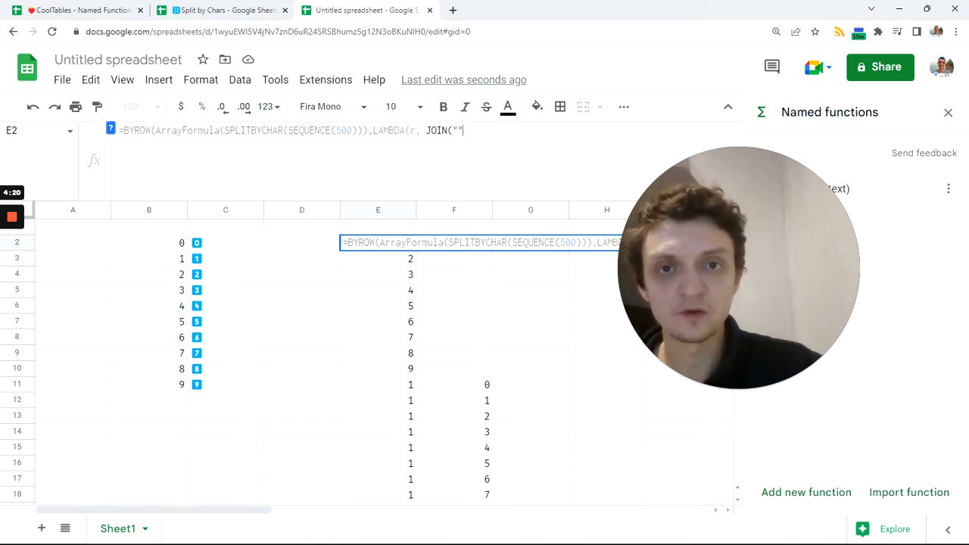
{"action": "type", "text": ","}
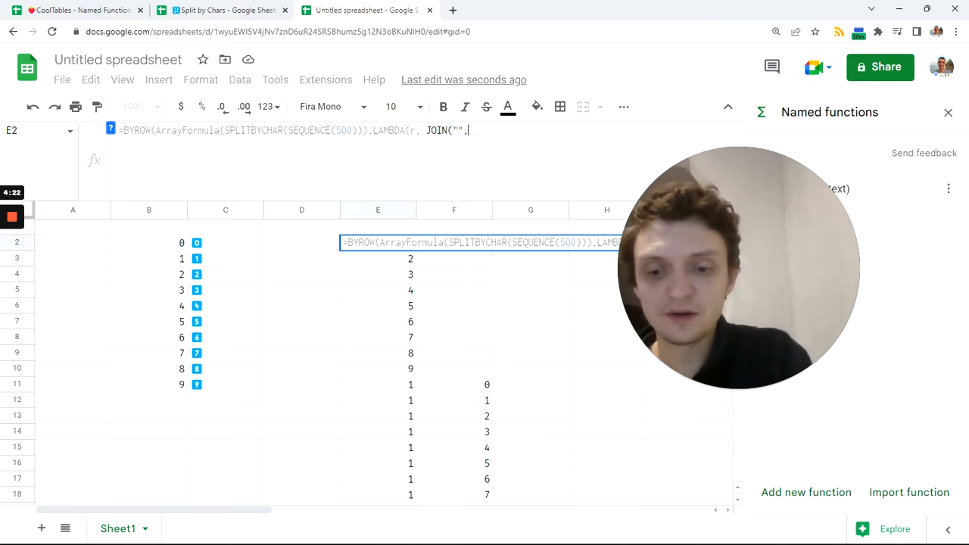
{"action": "type", "text": "r)"}
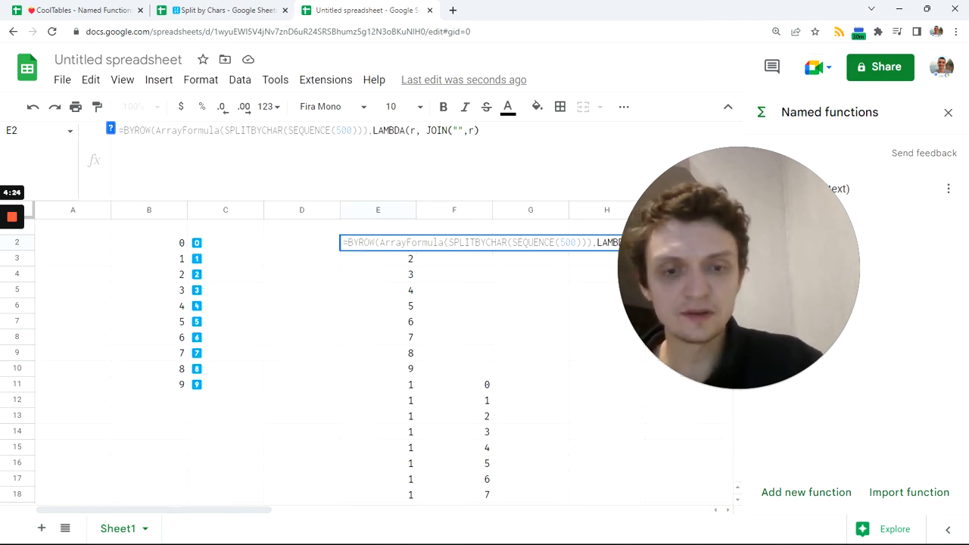
{"action": "key", "text": "Return"}
{"action": "scroll", "coordinate": [376, 391], "scroll_direction": "down", "scroll_amount": 5}
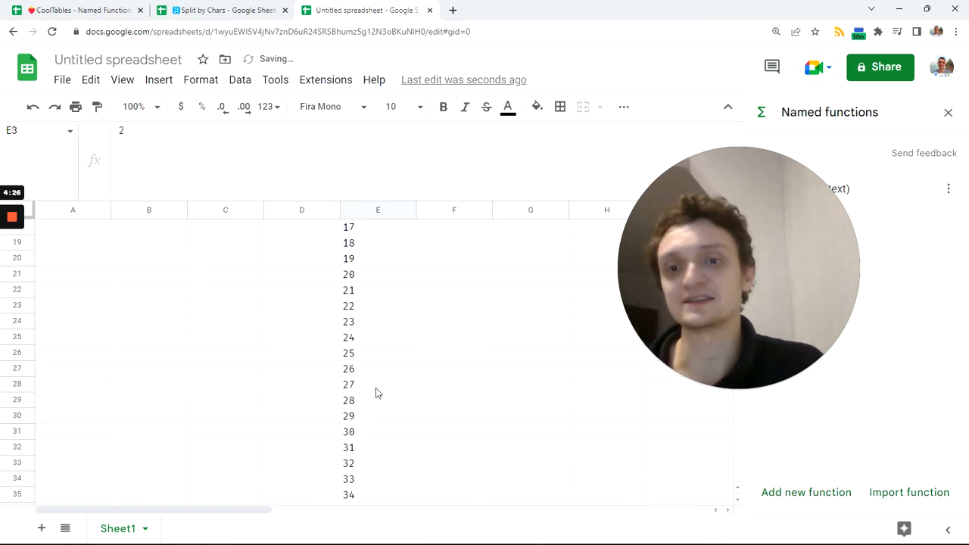
{"action": "scroll", "coordinate": [377, 391], "scroll_direction": "up", "scroll_amount": 5}
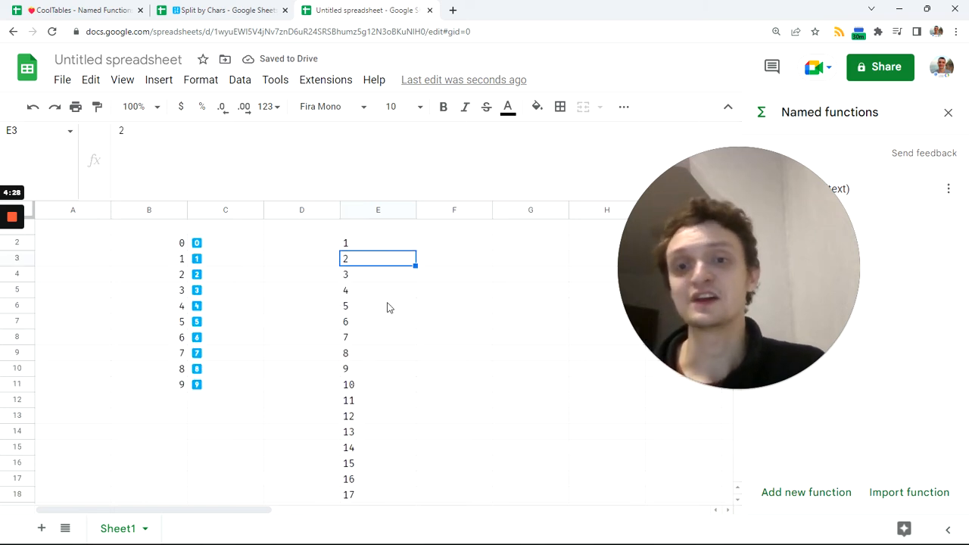
Strip the ArrayFormula and SPLITBYCHAR wrappers from the BYROW input in E2, leaving SEQUENCE(500) as its first argument.
{"action": "left_click", "coordinate": [378, 246]}
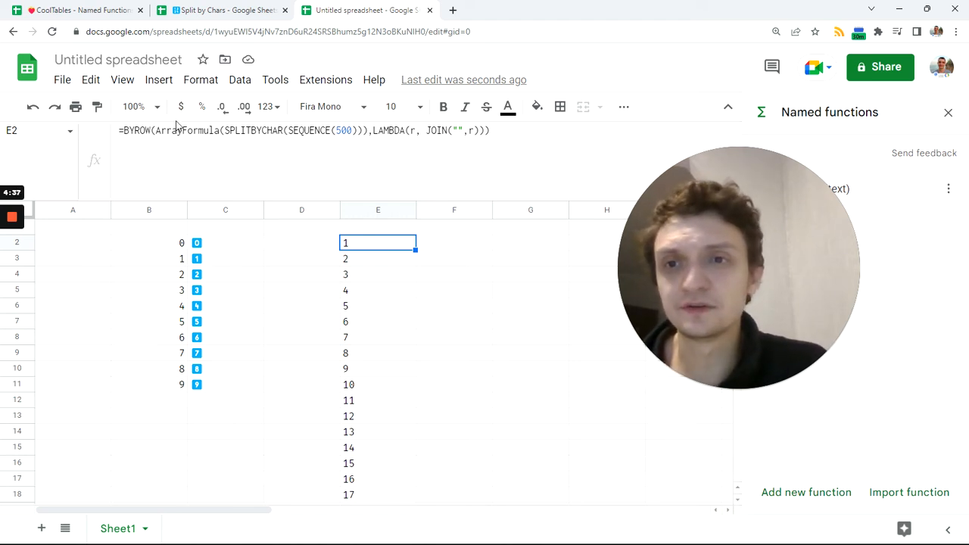
{"action": "left_click_drag", "start_coordinate": [156, 130], "coordinate": [289, 130]}
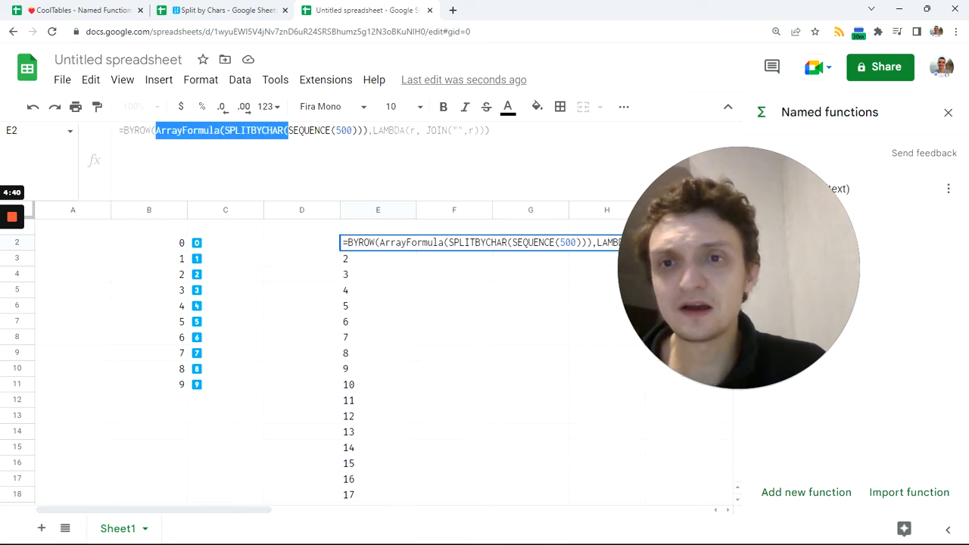
{"action": "key", "text": "BackSpace"}
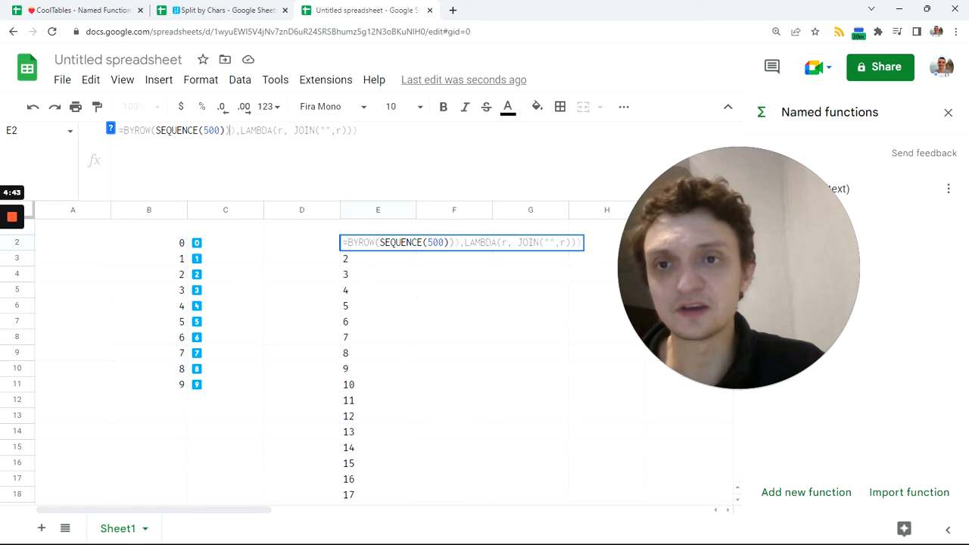
{"action": "key", "text": "BackSpace"}
{"action": "key", "text": "BackSpace"}
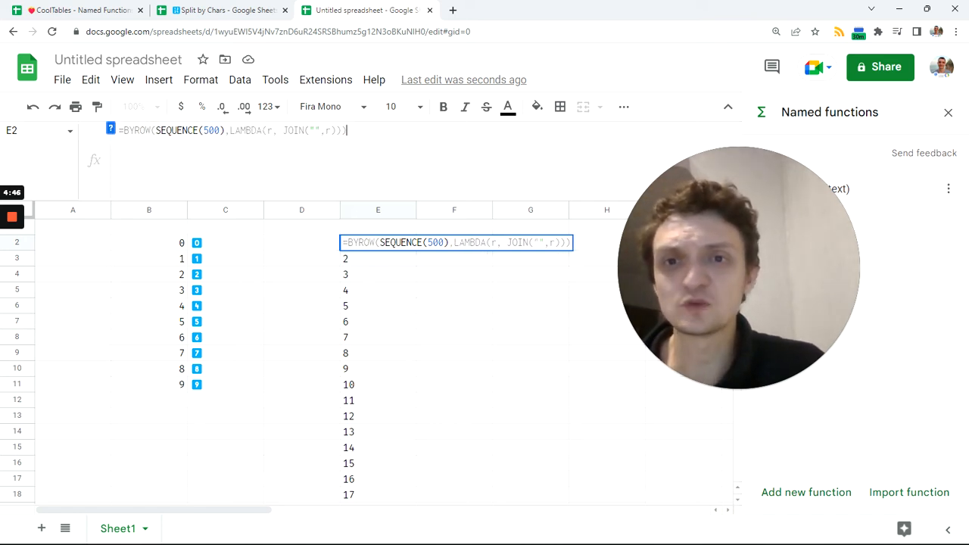
{"action": "key", "text": "Return"}
{"action": "key", "text": "Up"}
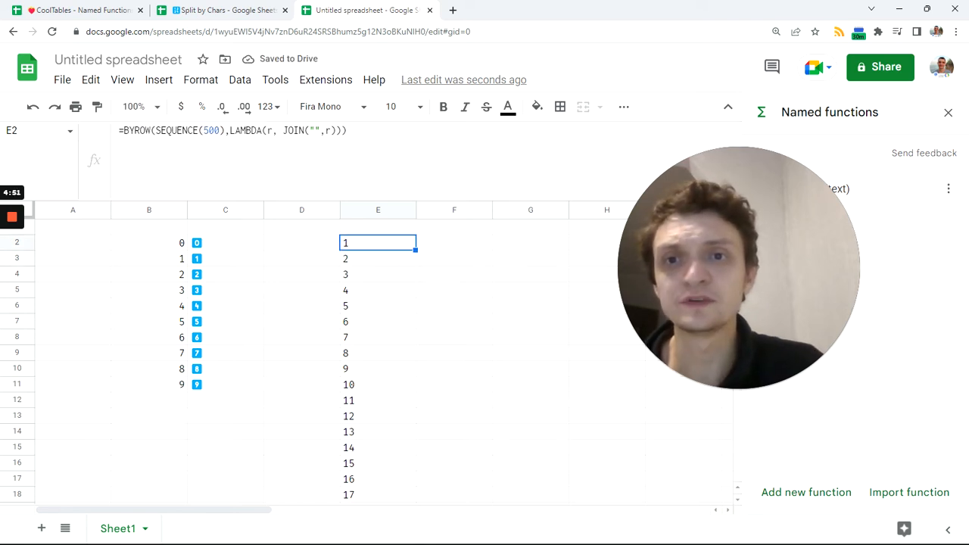
Replace the r argument of JOIN in the E2 formula with SPLITBYCHAR(r) and commit it.
{"action": "double_click", "coordinate": [328, 130]}
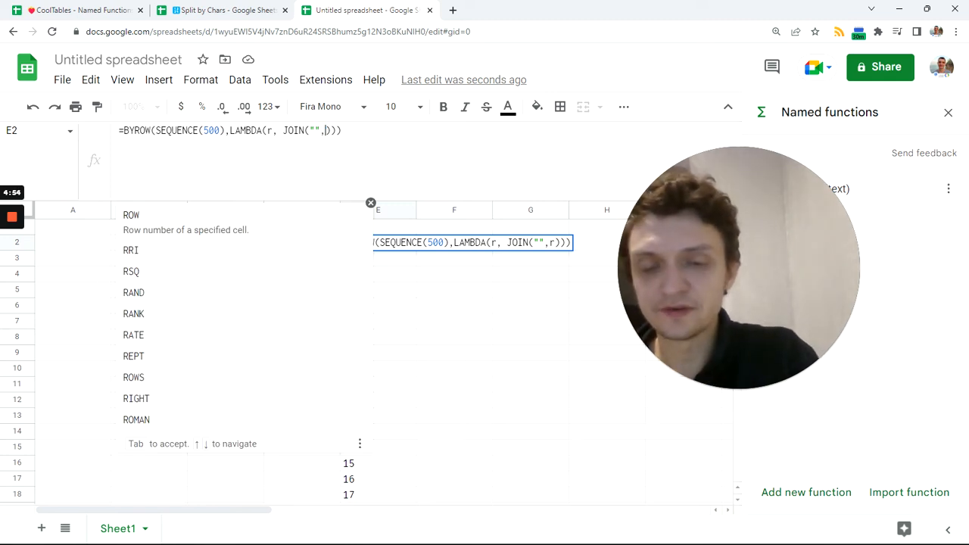
{"action": "key", "text": "BackSpace"}
{"action": "type", "text": "spli"}
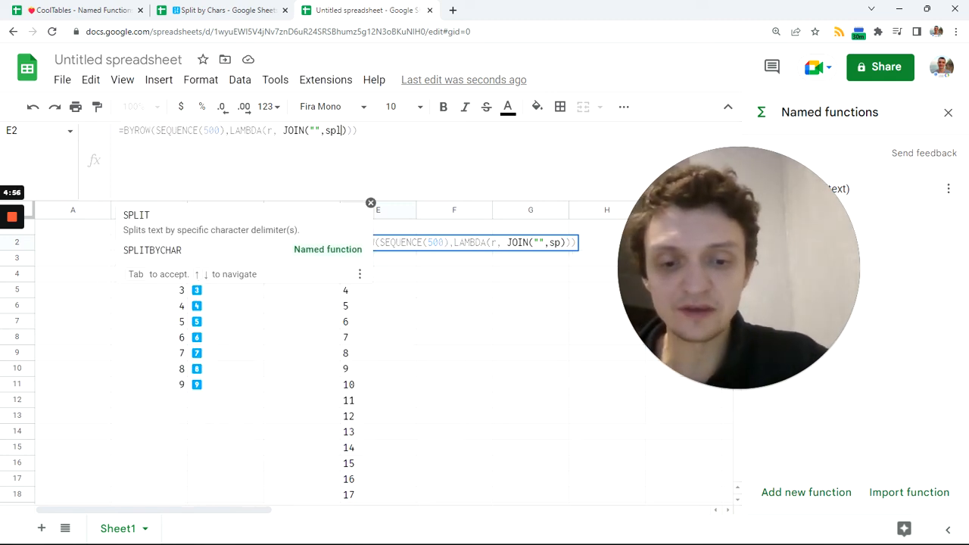
{"action": "left_click", "coordinate": [184, 248]}
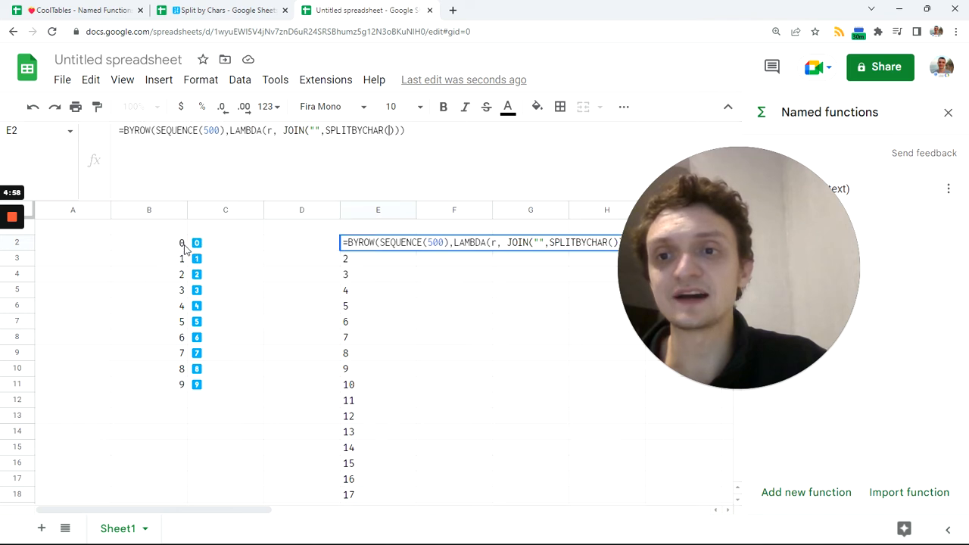
{"action": "type", "text": "r"}
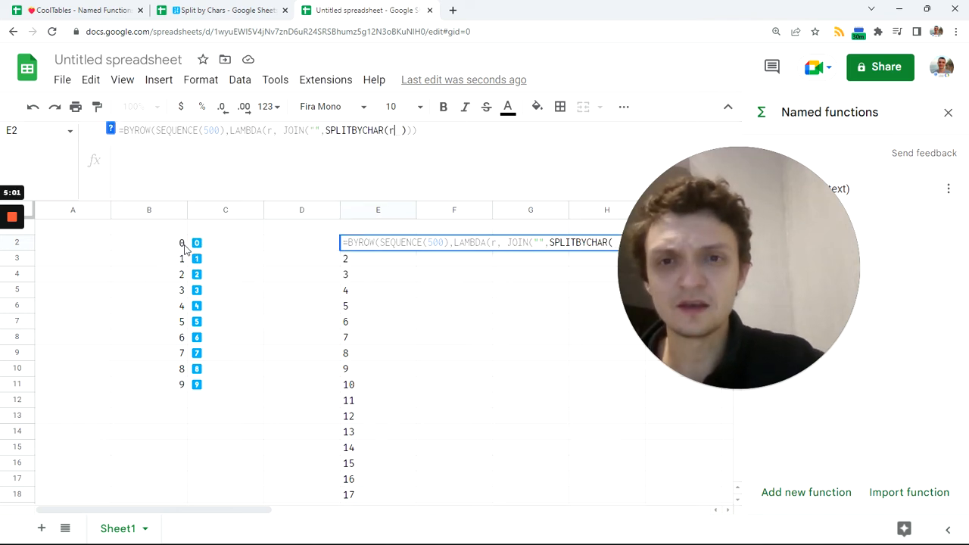
{"action": "key", "text": "Escape"}
{"action": "key", "text": "Return"}
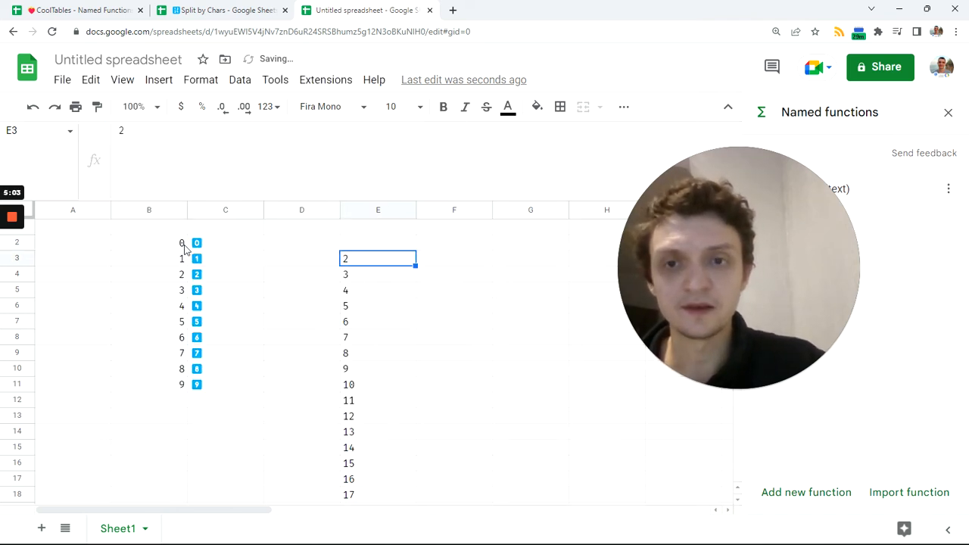
{"action": "key", "text": "Up"}
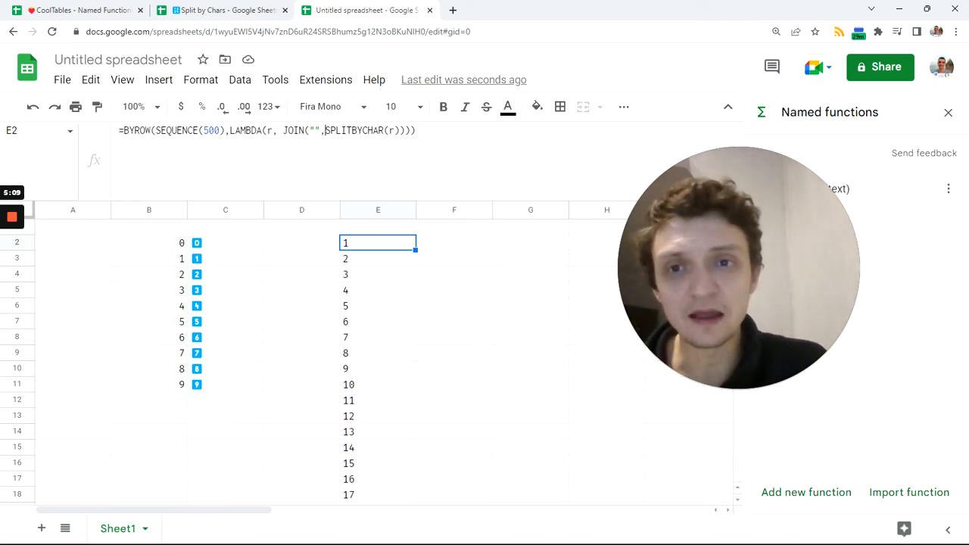
Wrap SPLITBYCHAR(r) inside the JOIN of the E2 formula in a VLOOKUP, making it the search key.
{"action": "left_click_drag", "start_coordinate": [326, 131], "coordinate": [400, 130]}
{"action": "key", "text": "ctrl+c"}
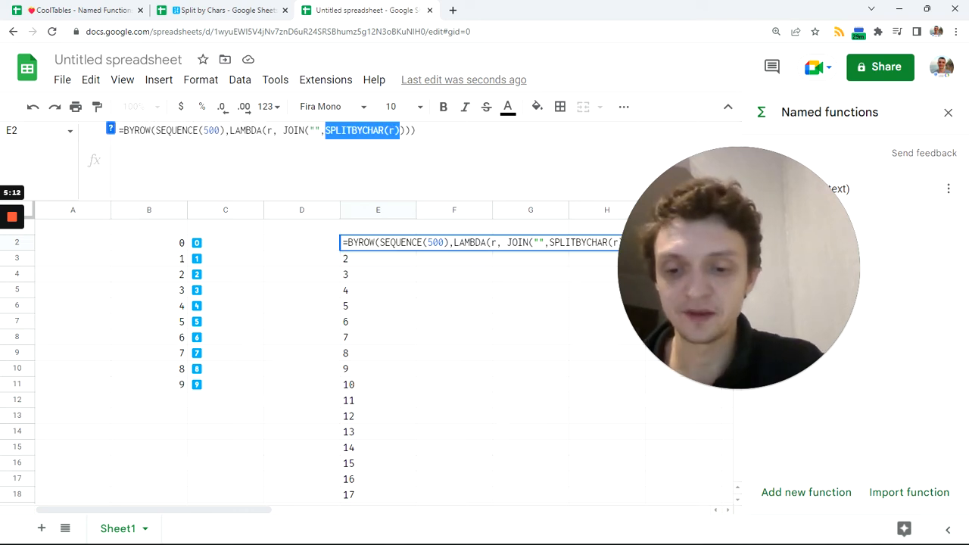
{"action": "key", "text": "BackSpace"}
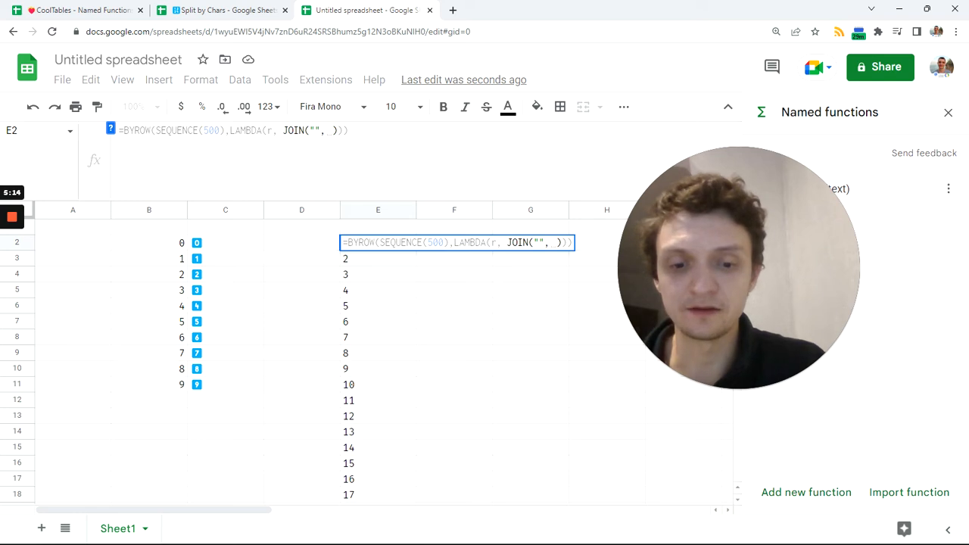
{"action": "key", "text": "BackSpace"}
{"action": "type", "text": "vl"}
{"action": "key", "text": "Tab"}
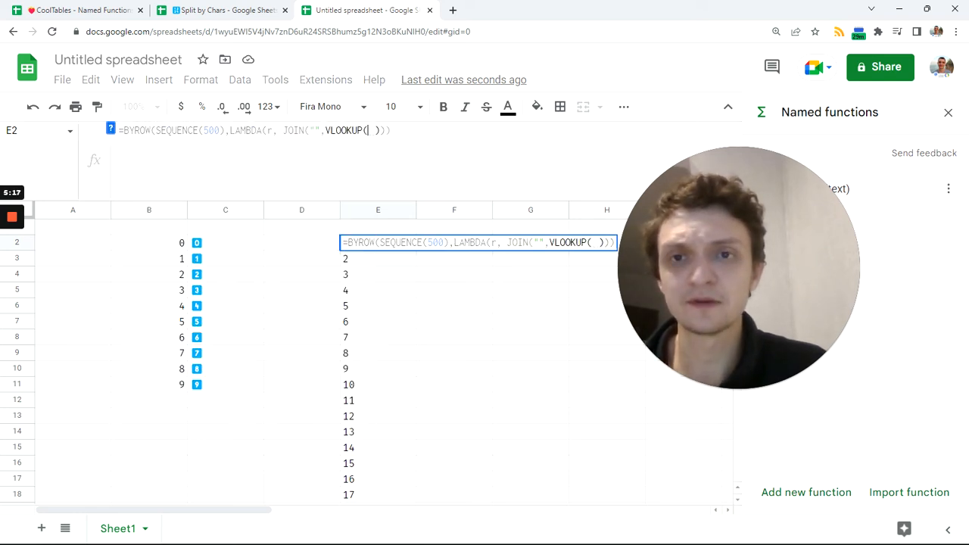
{"action": "key", "text": "ctrl+v"}
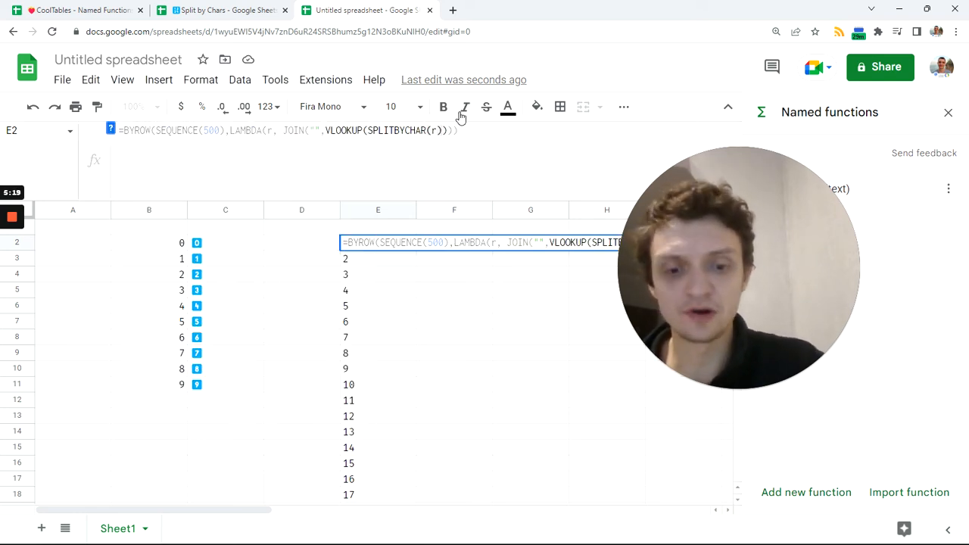
Complete the VLOOKUP in E2 with the range B2:C11, column index 2 and an empty is_sorted argument.
{"action": "type", "text": ","}
{"action": "left_click_drag", "start_coordinate": [175, 241], "coordinate": [227, 422]}
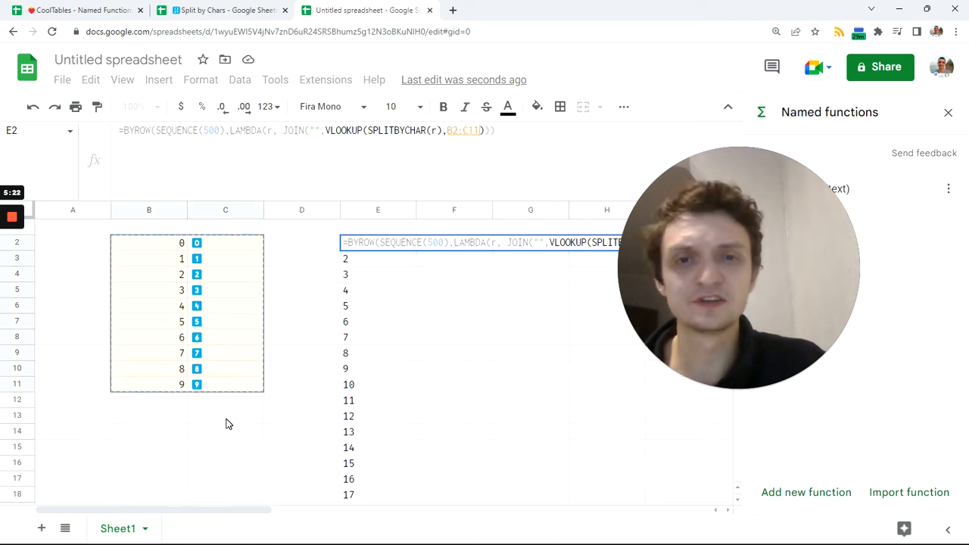
{"action": "type", "text": ",2"}
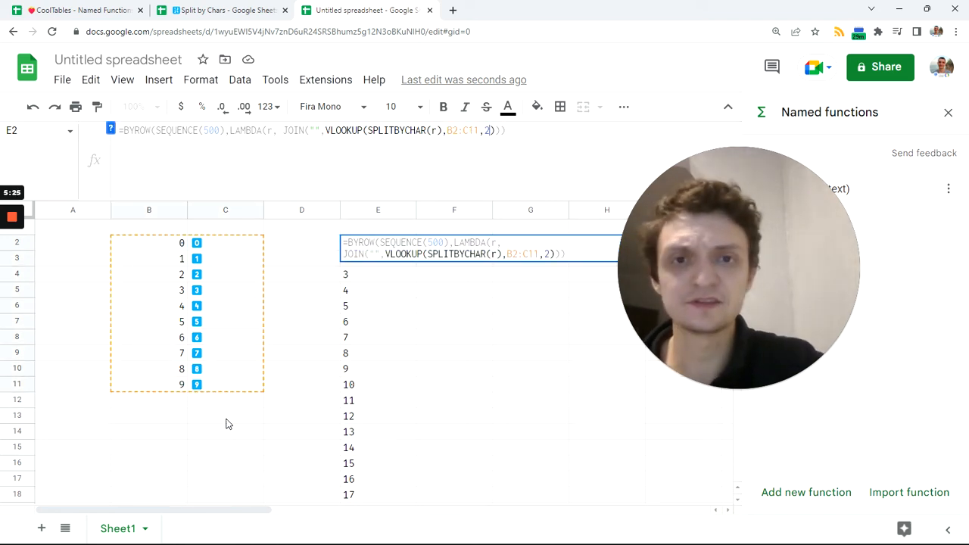
{"action": "type", "text": ","}
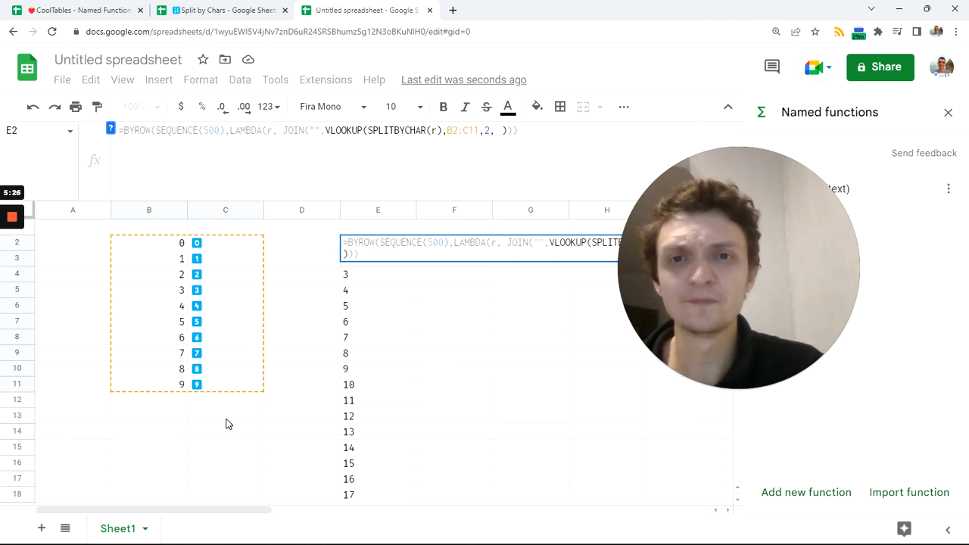
{"action": "key", "text": "Return"}
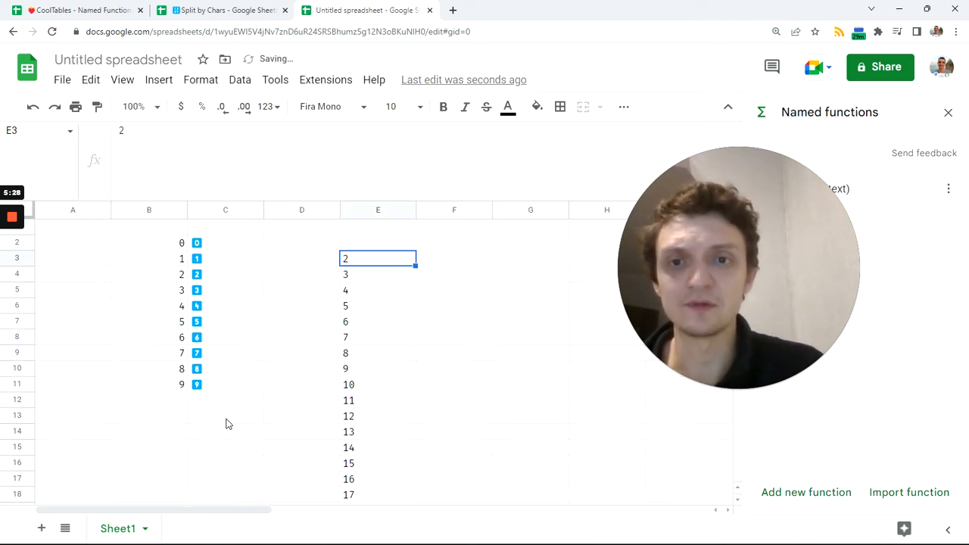
{"action": "left_click", "coordinate": [362, 248]}
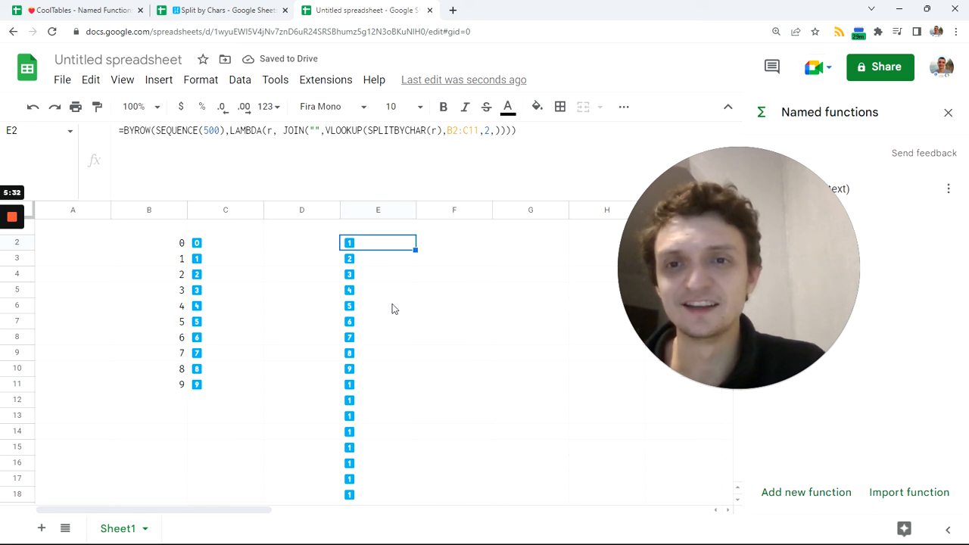
Wrap the JOIN inside the LAMBDA of the E2 formula in INDEX and commit it.
{"action": "scroll", "coordinate": [405, 328], "scroll_direction": "down", "scroll_amount": 5}
{"action": "scroll", "coordinate": [404, 330], "scroll_direction": "down", "scroll_amount": 20}
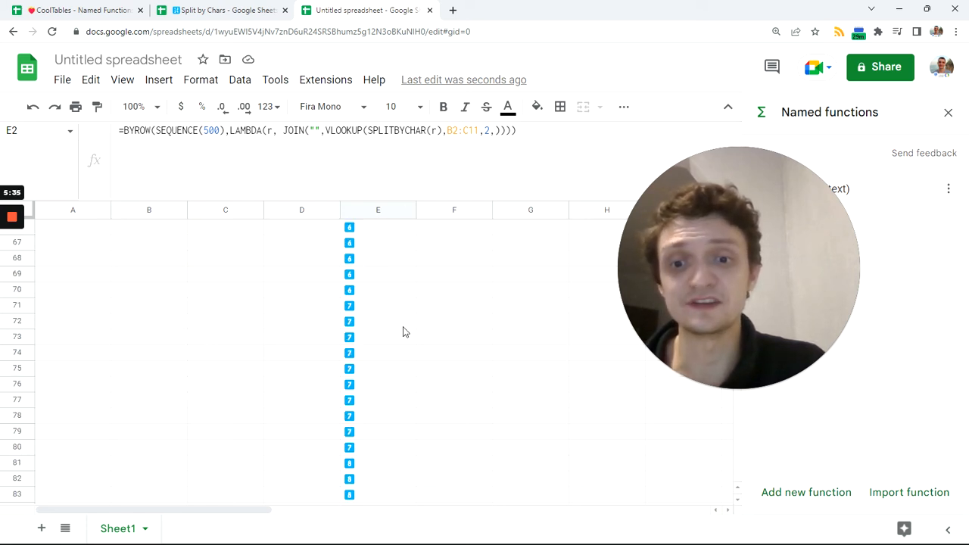
{"action": "scroll", "coordinate": [392, 332], "scroll_direction": "up", "scroll_amount": 20}
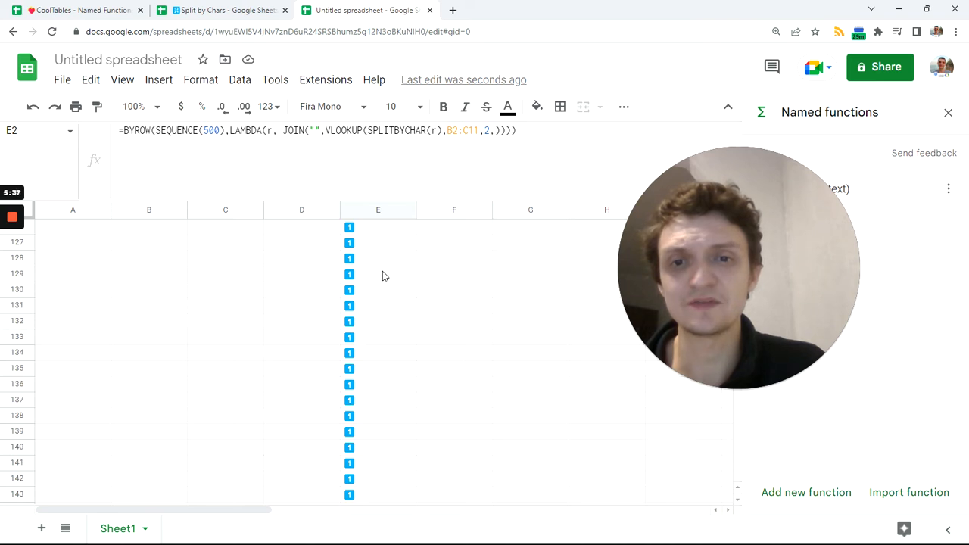
{"action": "scroll", "coordinate": [380, 255], "scroll_direction": "up", "scroll_amount": 2}
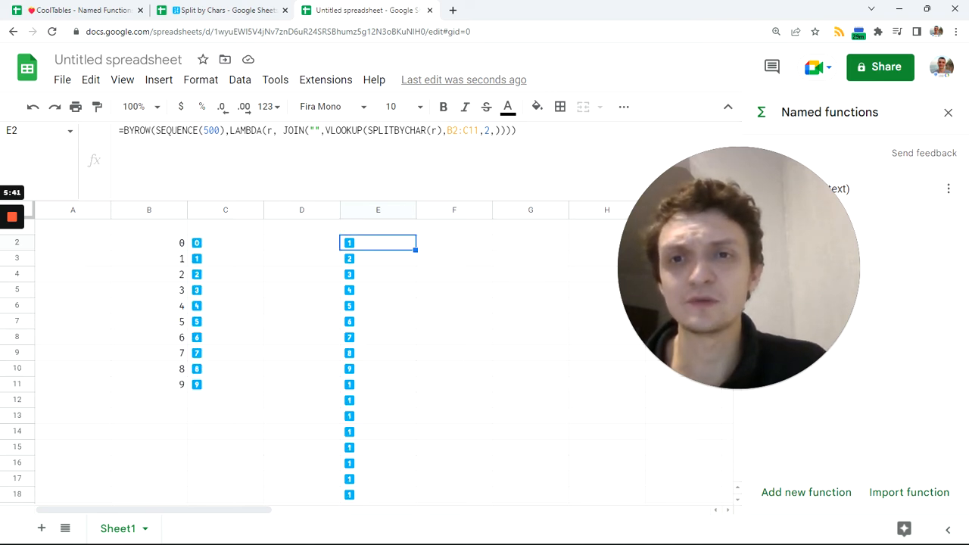
{"action": "left_click", "coordinate": [286, 130]}
{"action": "type", "text": "index"}
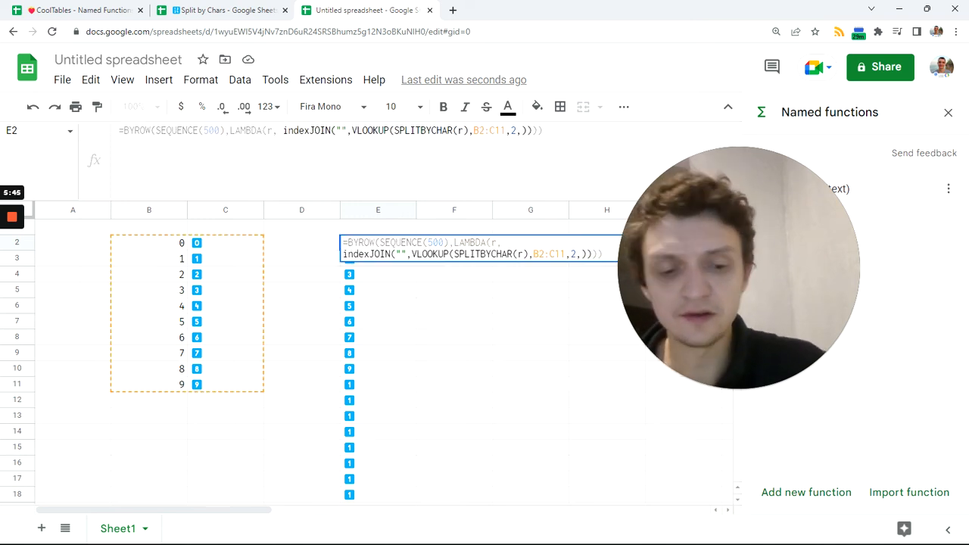
{"action": "type", "text": "("}
{"action": "key", "text": "Return"}
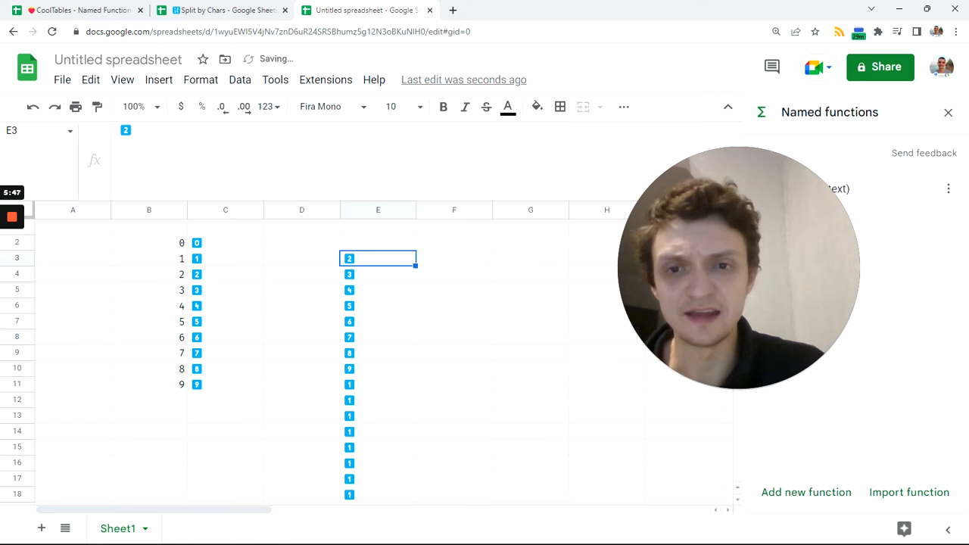
{"action": "key", "text": "Up"}
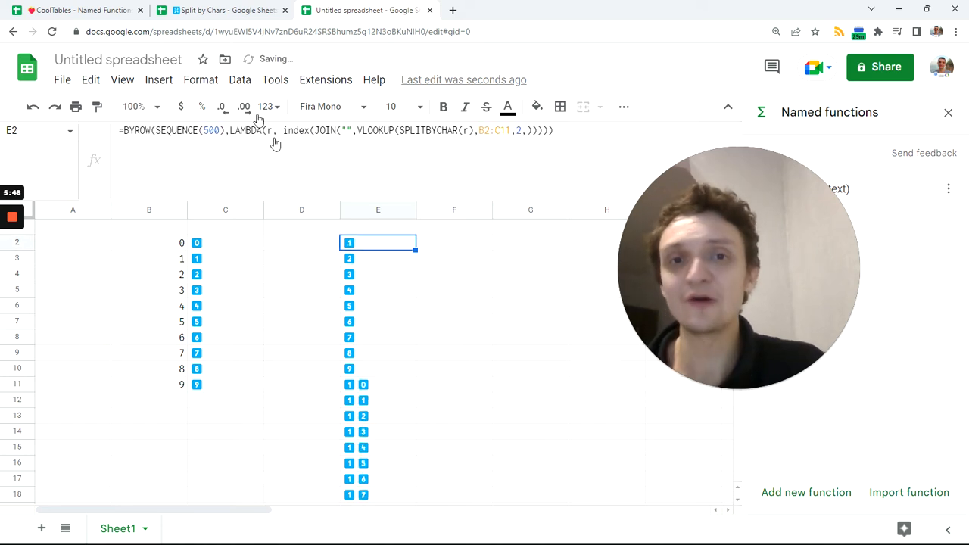
Copy the digit-to-emoji array literal from the B2 formula, without its equals sign, leaving the cell as it is.
{"action": "scroll", "coordinate": [394, 294], "scroll_direction": "down", "scroll_amount": 4}
{"action": "scroll", "coordinate": [389, 298], "scroll_direction": "down", "scroll_amount": 18}
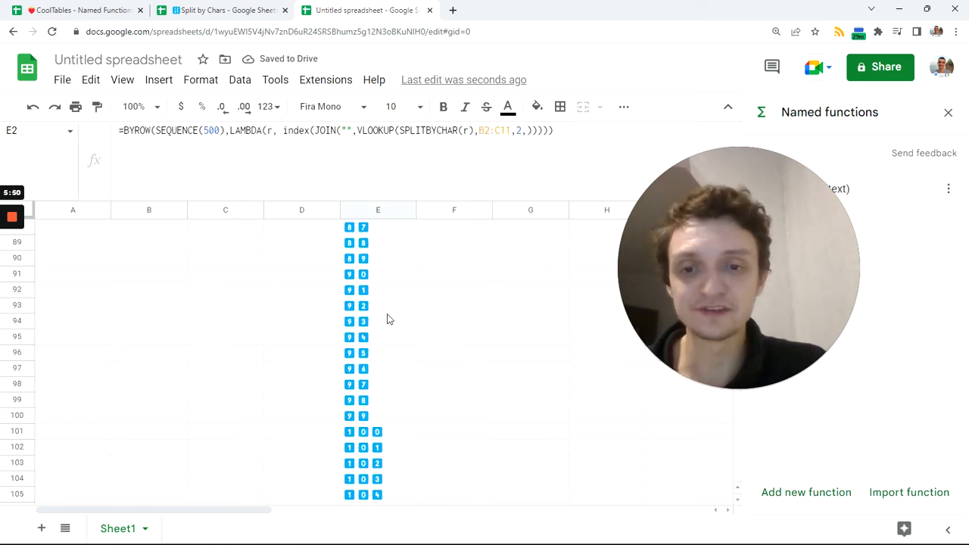
{"action": "left_click", "coordinate": [371, 295]}
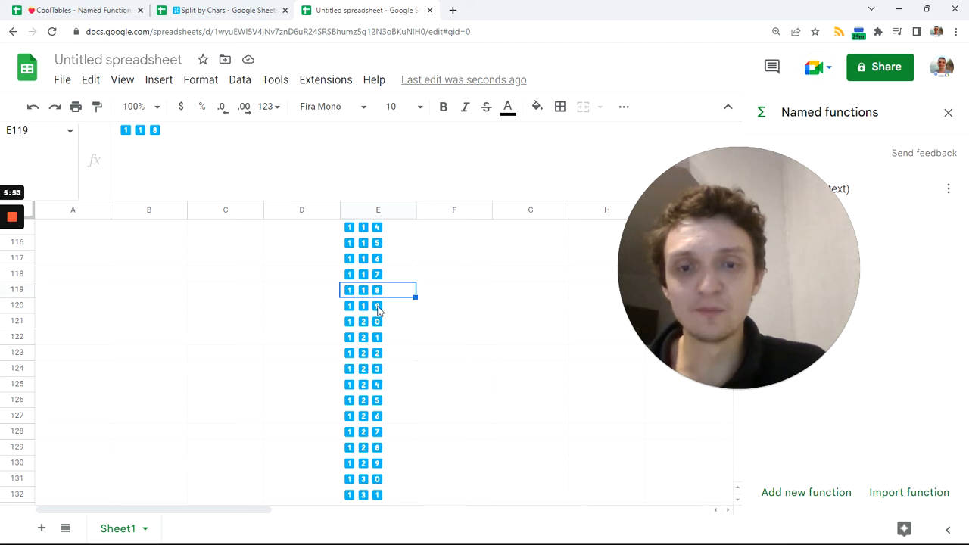
{"action": "key", "text": "ctrl+Up"}
{"action": "scroll", "coordinate": [386, 310], "scroll_direction": "up", "scroll_amount": 1}
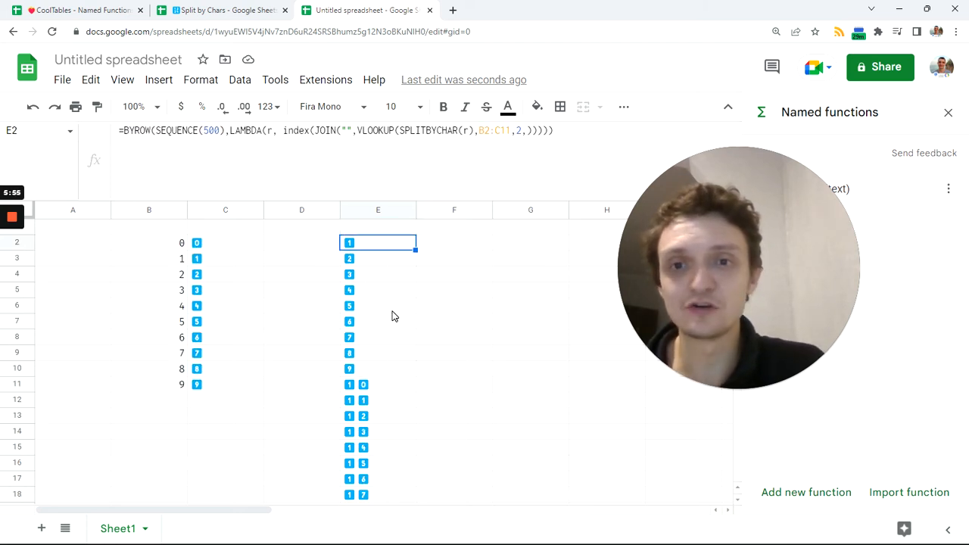
{"action": "left_click", "coordinate": [179, 244]}
{"action": "left_click_drag", "start_coordinate": [124, 131], "coordinate": [540, 131]}
{"action": "key", "text": "ctrl+c"}
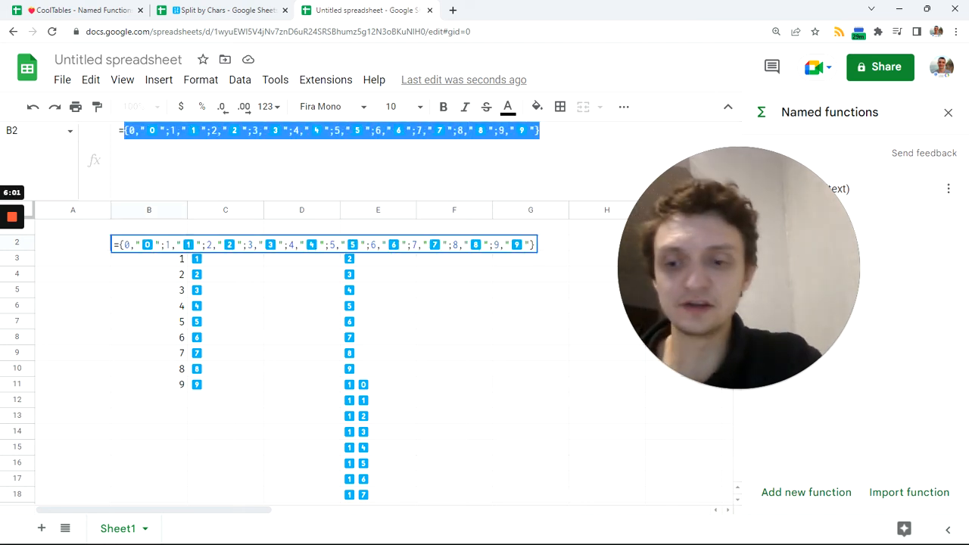
{"action": "key", "text": "Tab"}
Replace the B2:C11 range in the E2 VLOOKUP with the copied array literal, and delete the lookup table formula in B2.
{"action": "left_click", "coordinate": [378, 242]}
{"action": "left_click", "coordinate": [479, 130]}
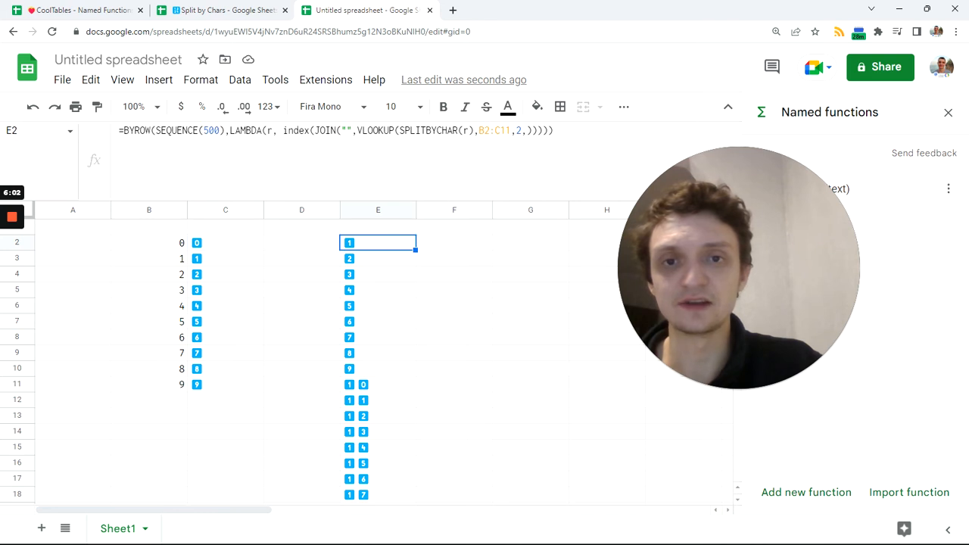
{"action": "left_click_drag", "start_coordinate": [479, 131], "coordinate": [511, 130]}
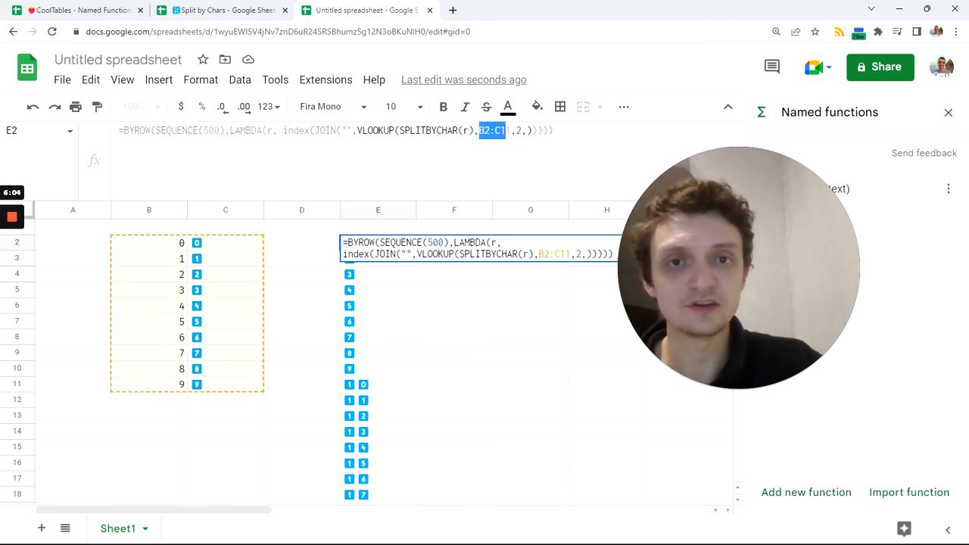
{"action": "key", "text": "ctrl+v"}
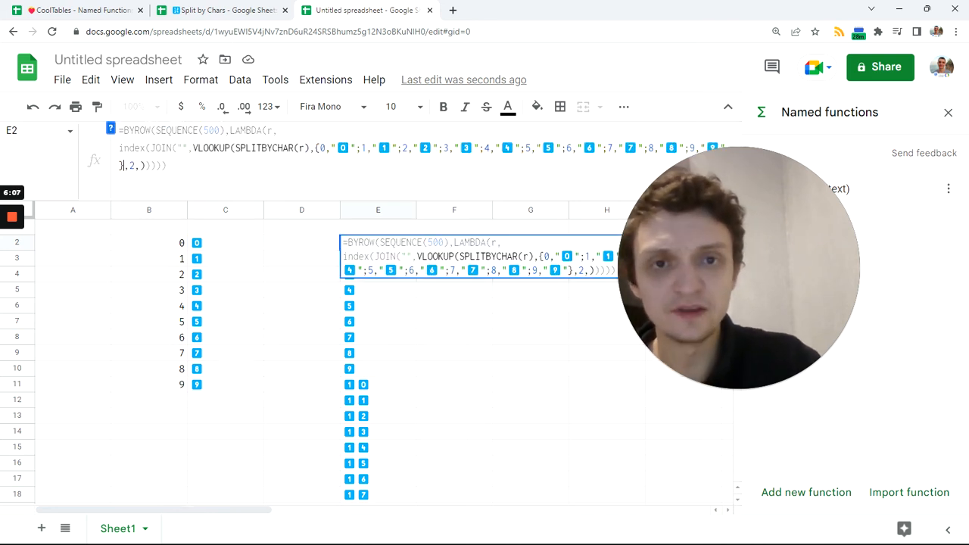
{"action": "key", "text": "Return"}
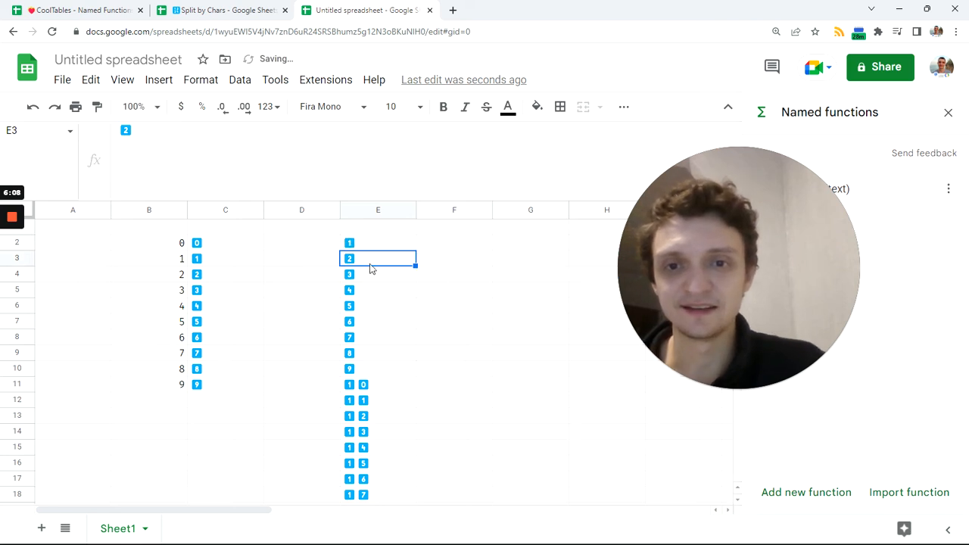
{"action": "left_click", "coordinate": [154, 249]}
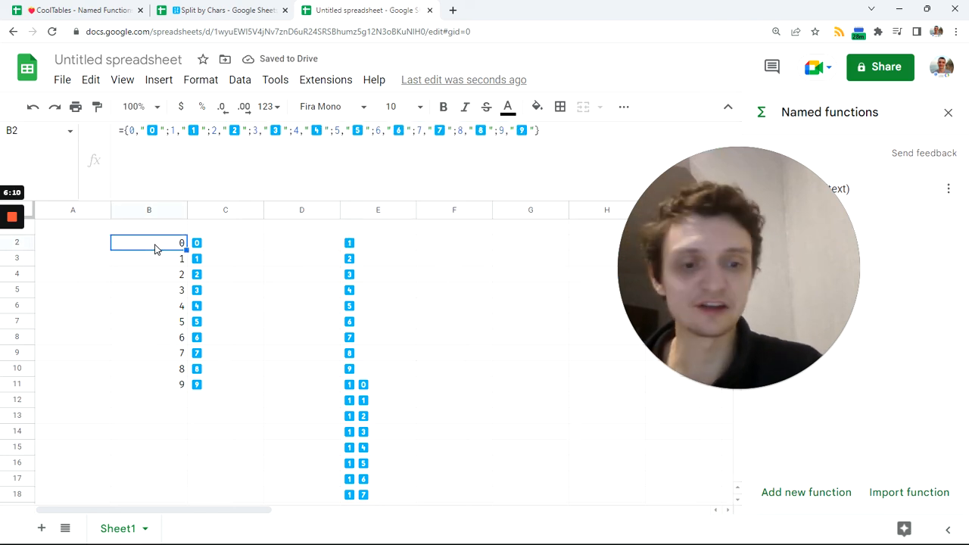
{"action": "key", "text": "Delete"}
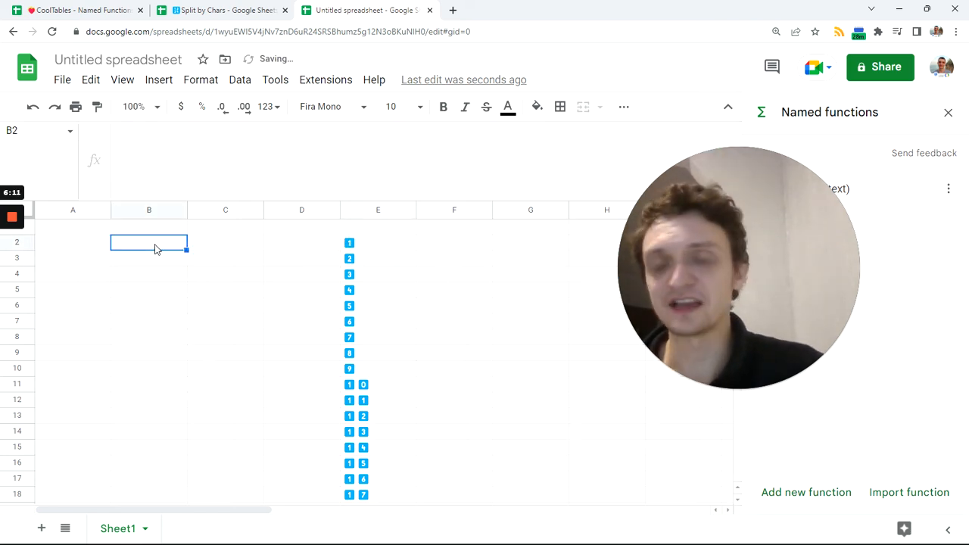
Copy the entire BYROW formula from E2.
{"action": "left_click", "coordinate": [377, 244]}
{"action": "left_click", "coordinate": [318, 166]}
{"action": "left_click_drag", "start_coordinate": [741, 231], "coordinate": [538, 327]}
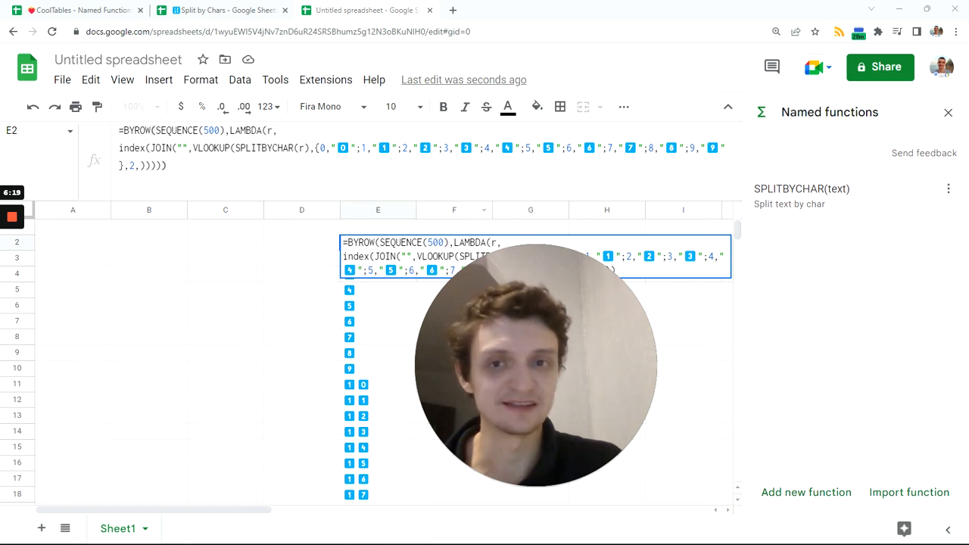
{"action": "left_click_drag", "start_coordinate": [199, 170], "coordinate": [115, 134]}
{"action": "key", "text": "ctrl+c"}
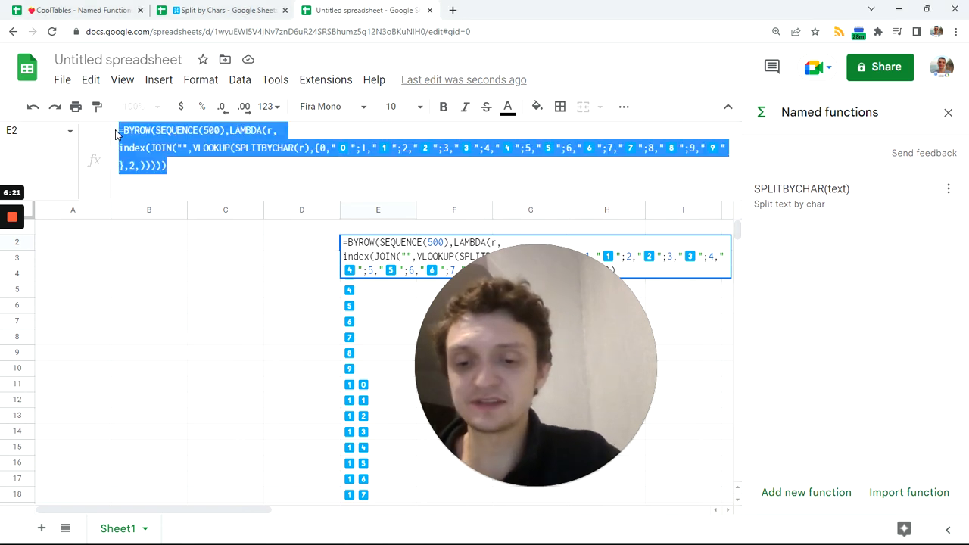
Start a new named function called ESEQ and paste the copied formula as its definition.
{"action": "left_click", "coordinate": [808, 497]}
{"action": "type", "text": "ESEQ"}
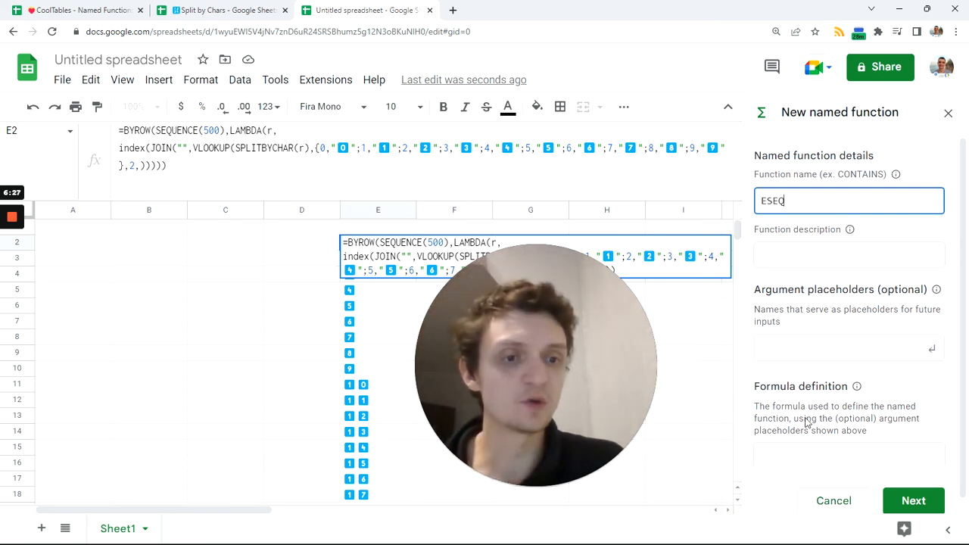
{"action": "left_click", "coordinate": [805, 455]}
{"action": "key", "text": "ctrl+v"}
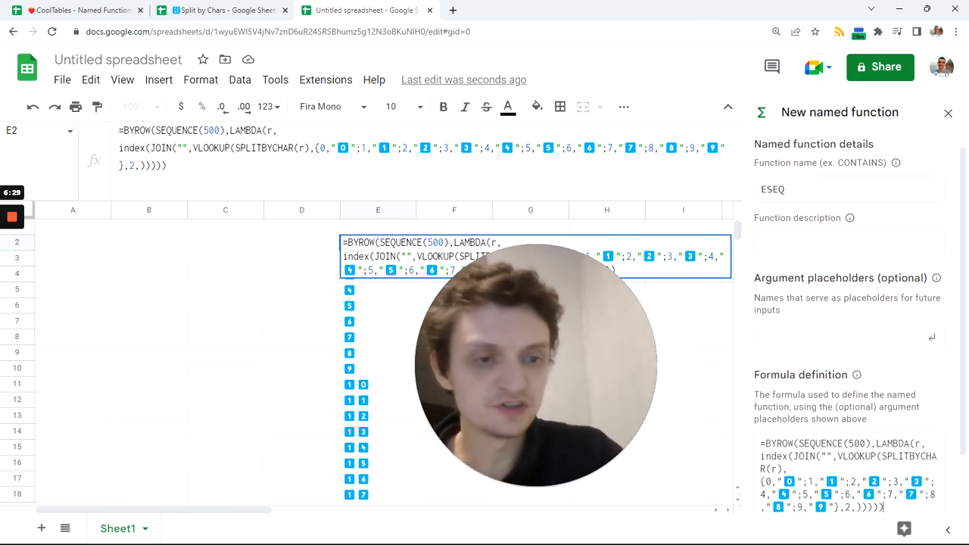
Replace 500 in the SEQUENCE of the ESEQ definition with num, and add num as an argument placeholder.
{"action": "scroll", "coordinate": [799, 475], "scroll_direction": "down", "scroll_amount": 1}
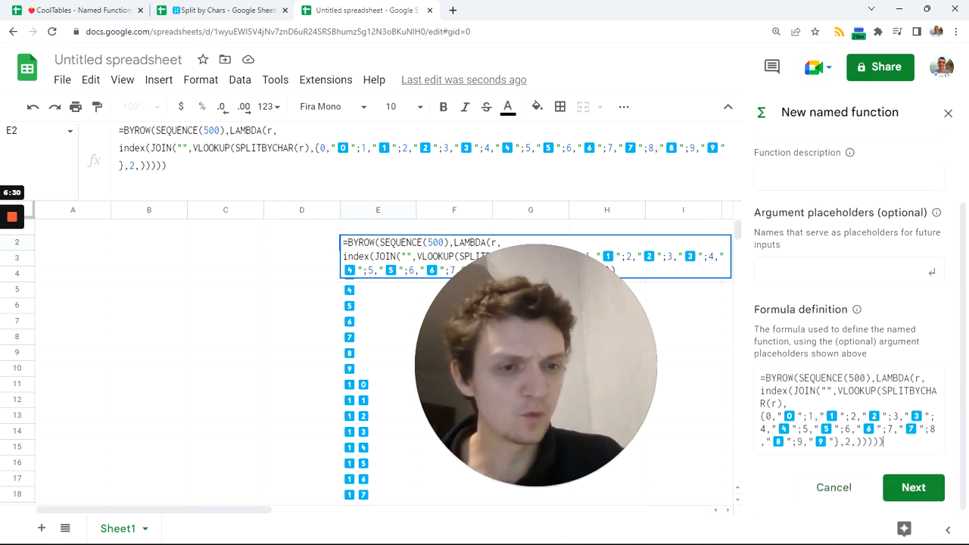
{"action": "double_click", "coordinate": [857, 378]}
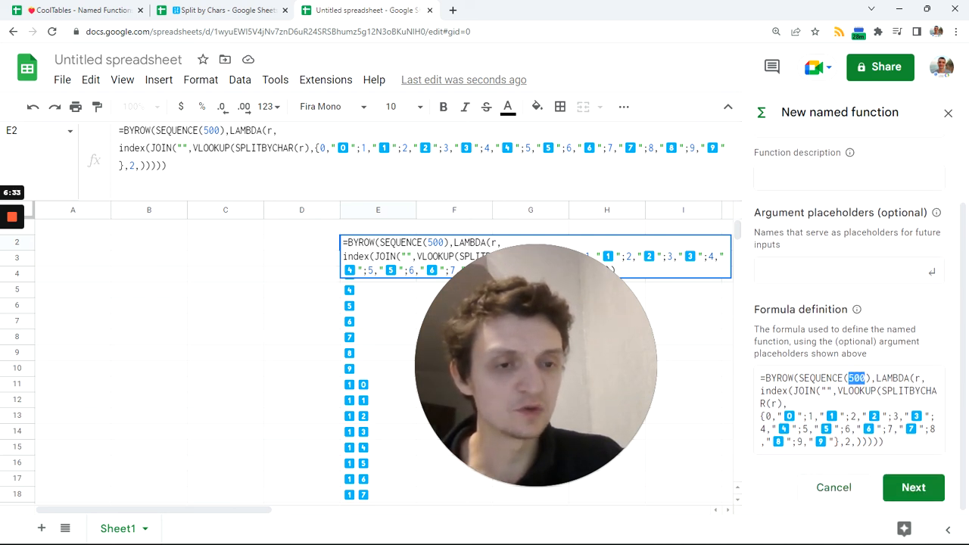
{"action": "left_click", "coordinate": [839, 271]}
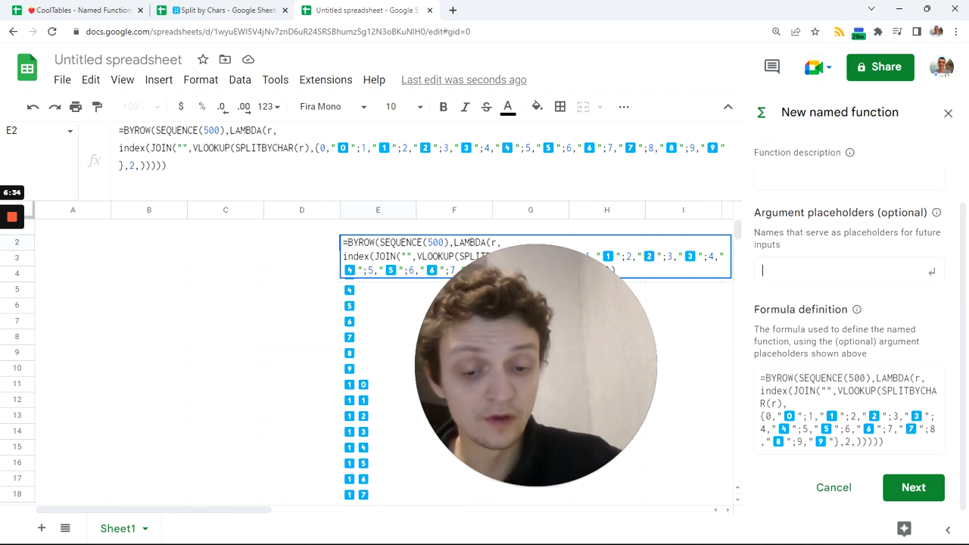
{"action": "type", "text": "n"}
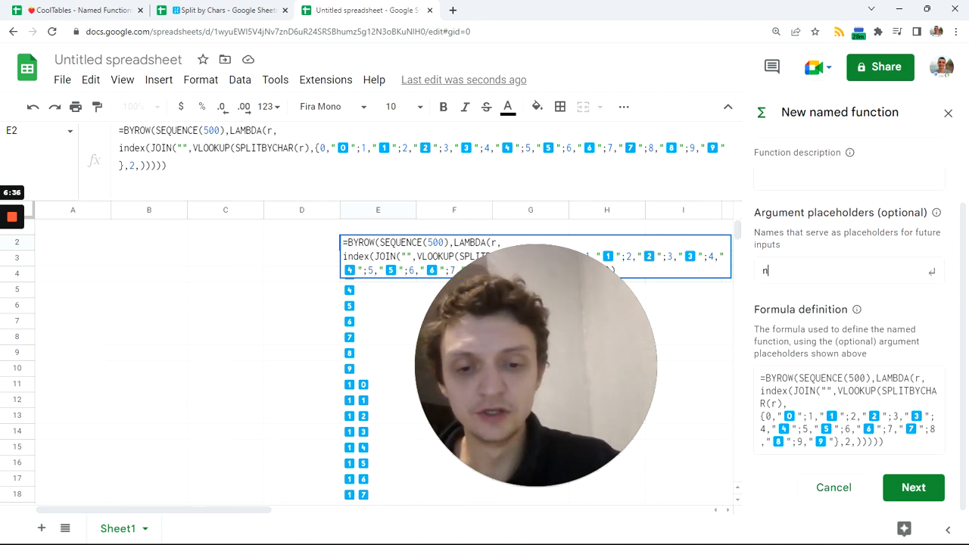
{"action": "type", "text": "um"}
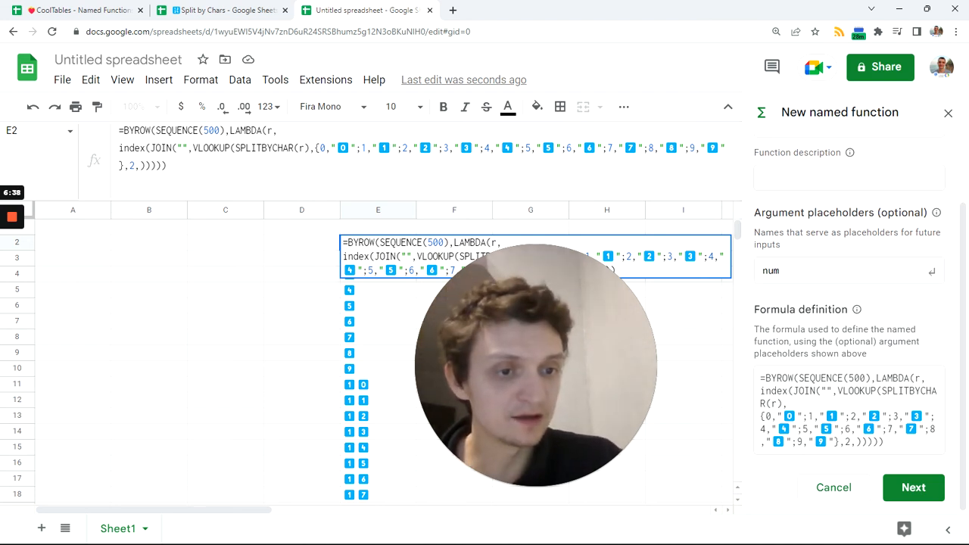
{"action": "left_click", "coordinate": [858, 380]}
{"action": "double_click", "coordinate": [858, 386]}
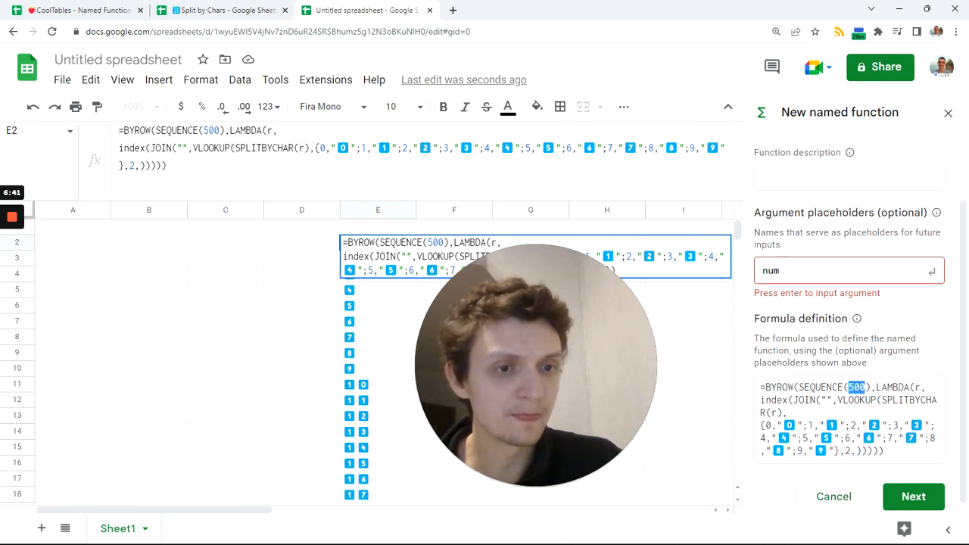
{"action": "type", "text": "num"}
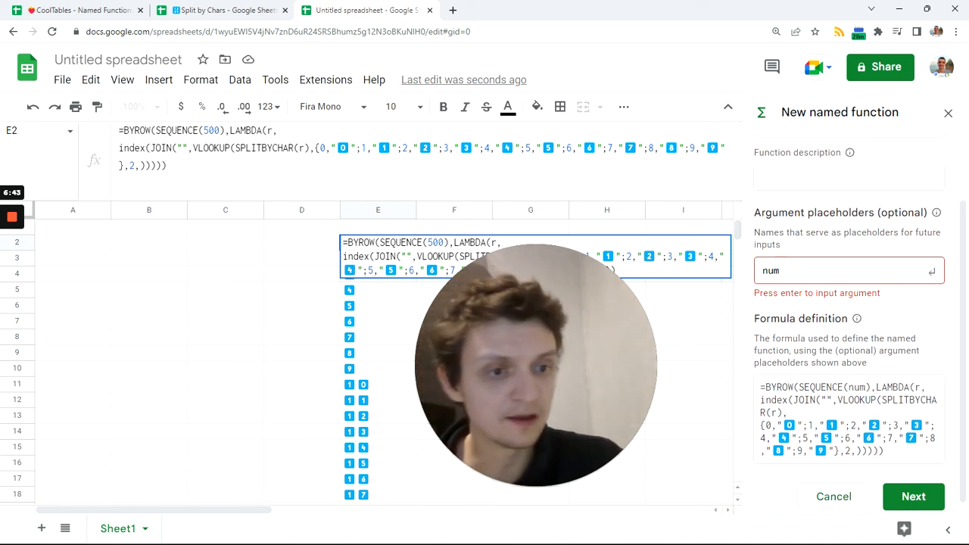
{"action": "left_click", "coordinate": [826, 271]}
{"action": "key", "text": "Return"}
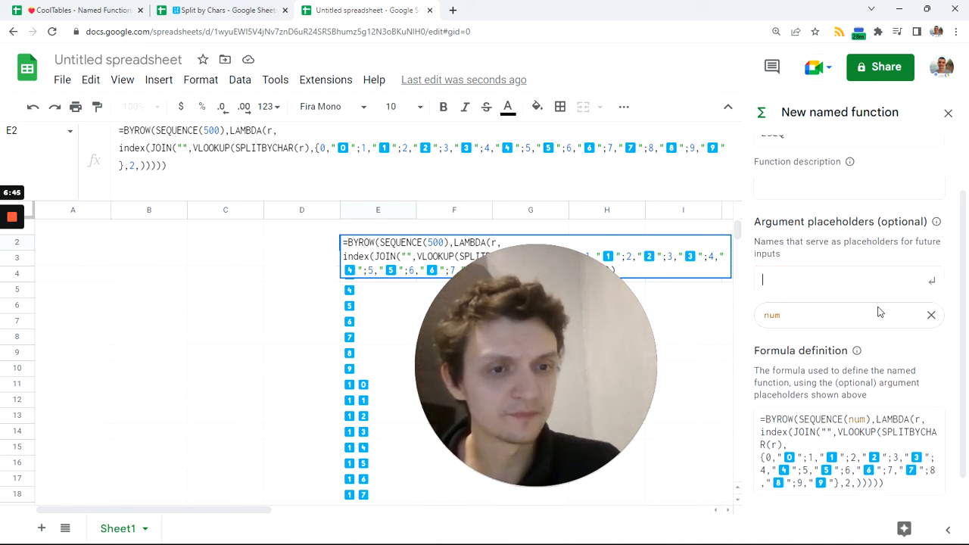
Create the ESEQ(num) function without additional details, close the named functions list and finish editing E2.
{"action": "left_click", "coordinate": [919, 493]}
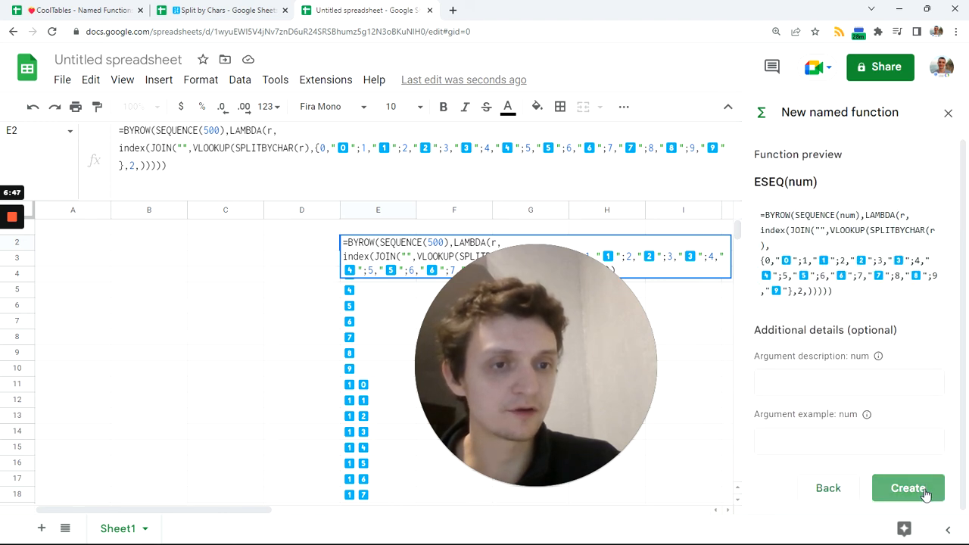
{"action": "left_click", "coordinate": [924, 493]}
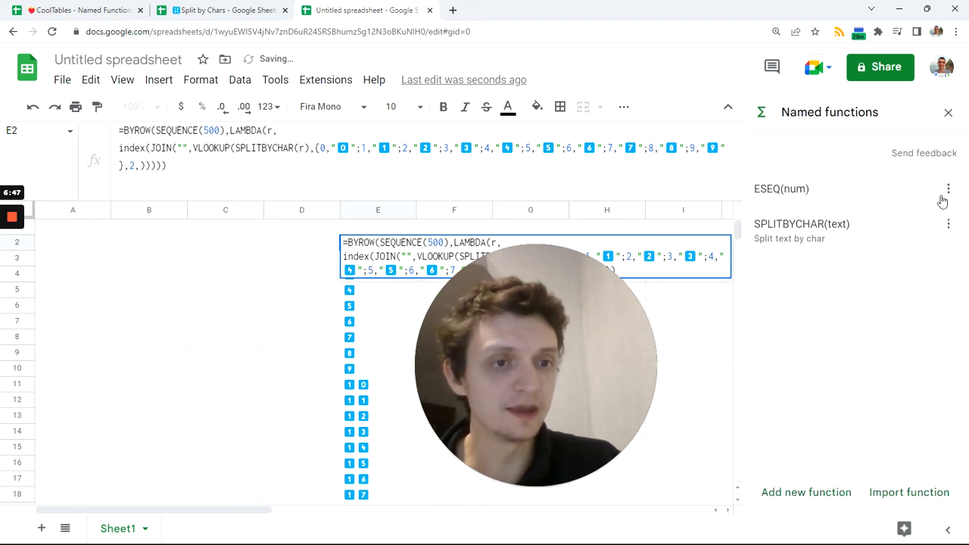
{"action": "left_click", "coordinate": [948, 112]}
{"action": "key", "text": "Return"}
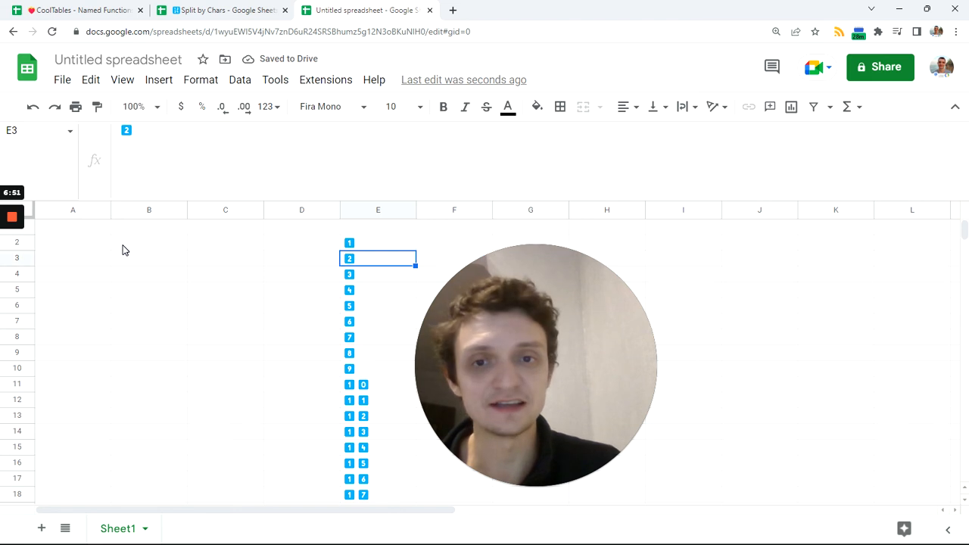
Enter =ESEQ(6666) in B2 and reselect the cell.
{"action": "left_click", "coordinate": [137, 249]}
{"action": "type", "text": "=es"}
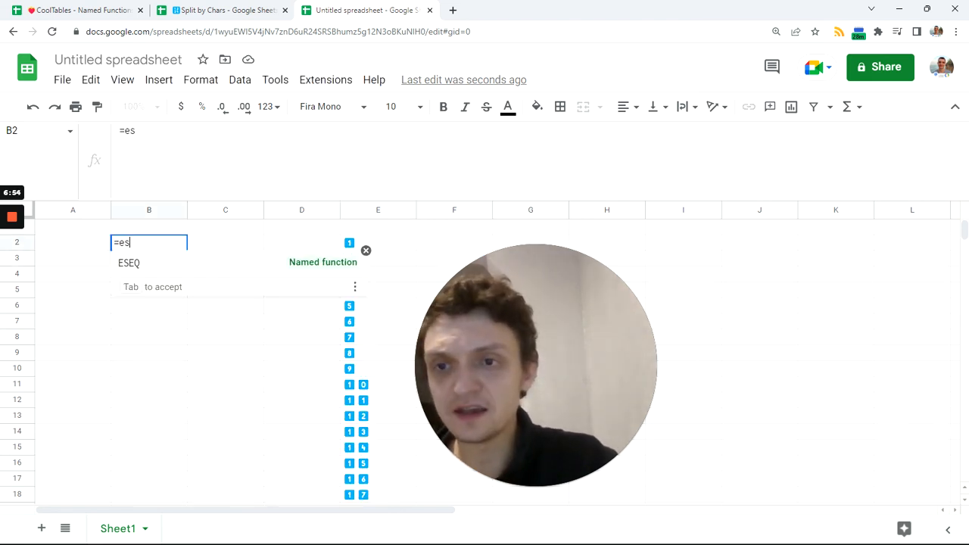
{"action": "key", "text": "Tab"}
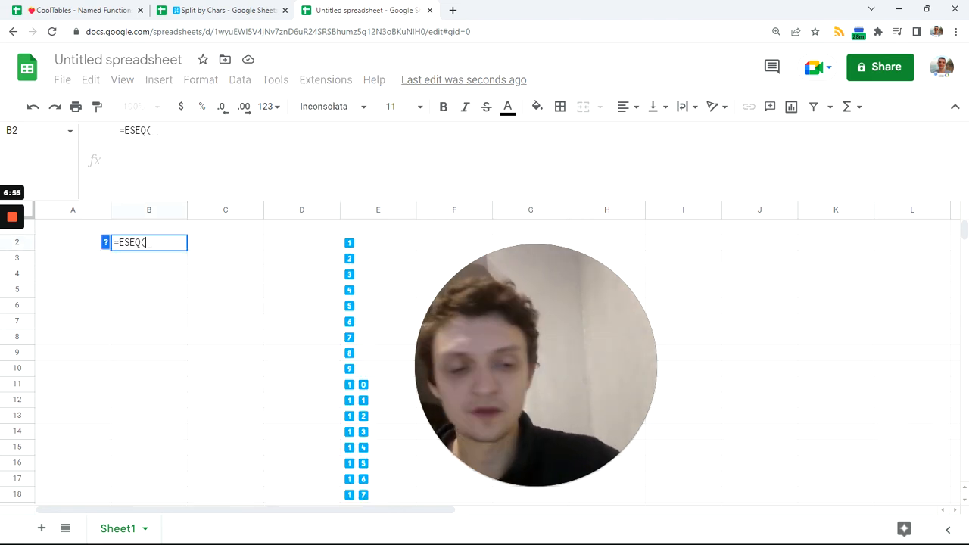
{"action": "type", "text": "6666"}
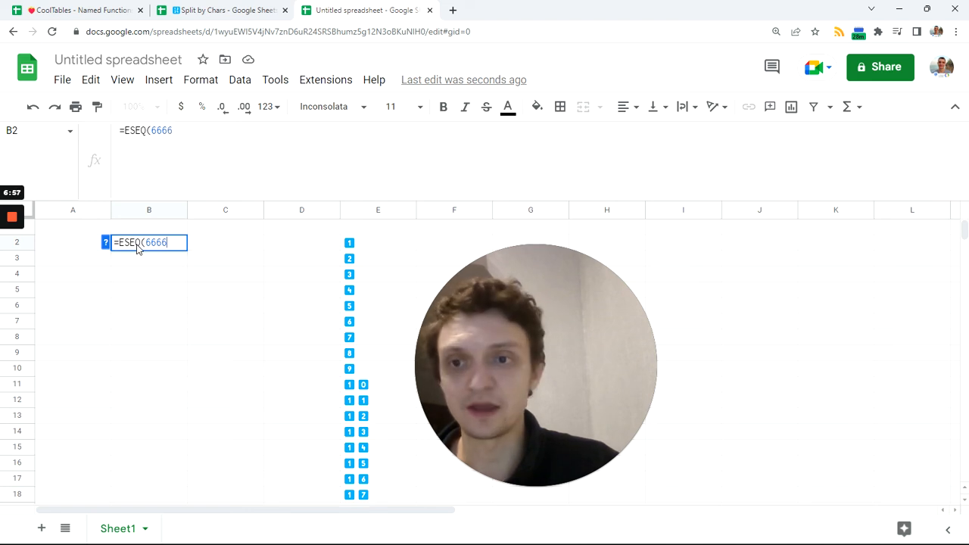
{"action": "key", "text": "Return"}
{"action": "left_click", "coordinate": [134, 247]}
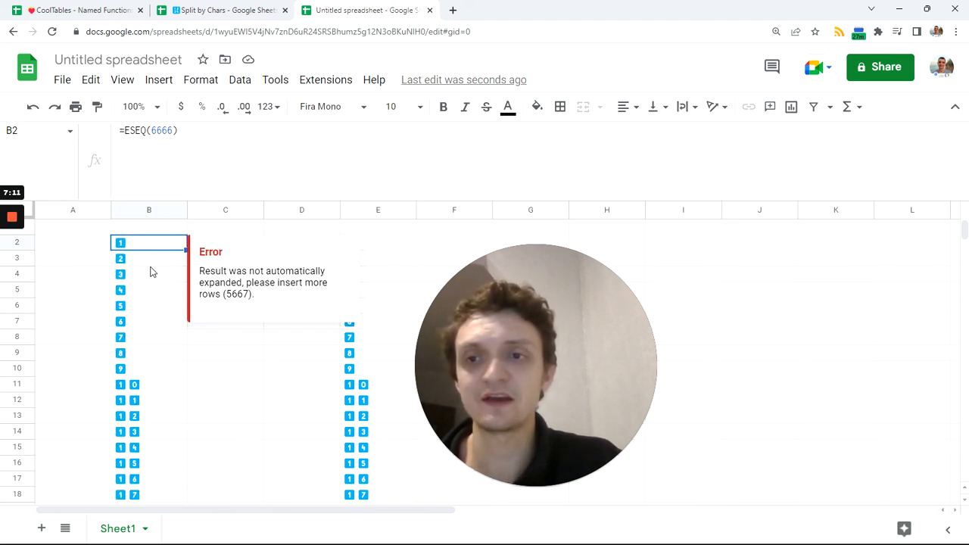
Examine the emoji number sequence in column B down to its last row, and return to the top of the sheet.
{"action": "key", "text": "Down"}
{"action": "key", "text": "ctrl+Down"}
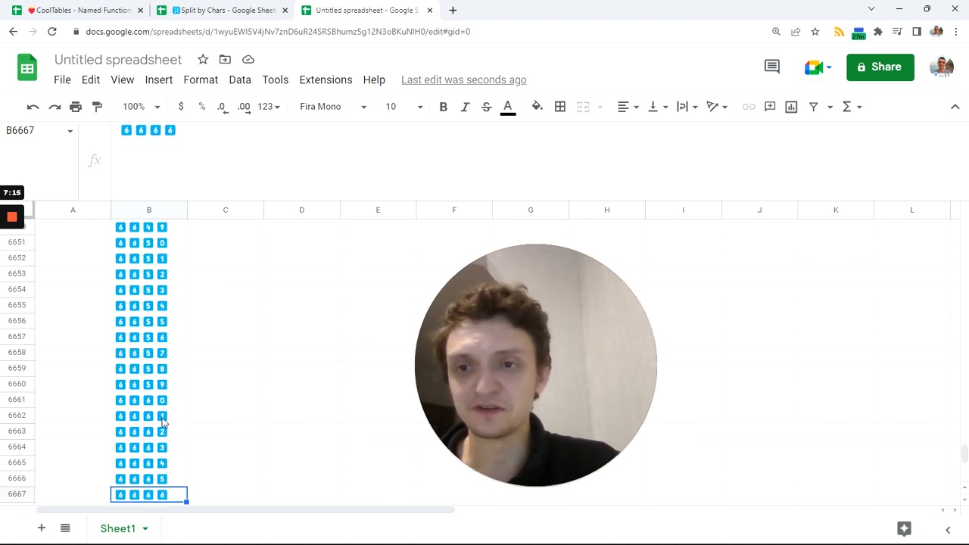
{"action": "scroll", "coordinate": [159, 424], "scroll_direction": "up", "scroll_amount": 10}
{"action": "scroll", "coordinate": [155, 323], "scroll_direction": "up", "scroll_amount": 20}
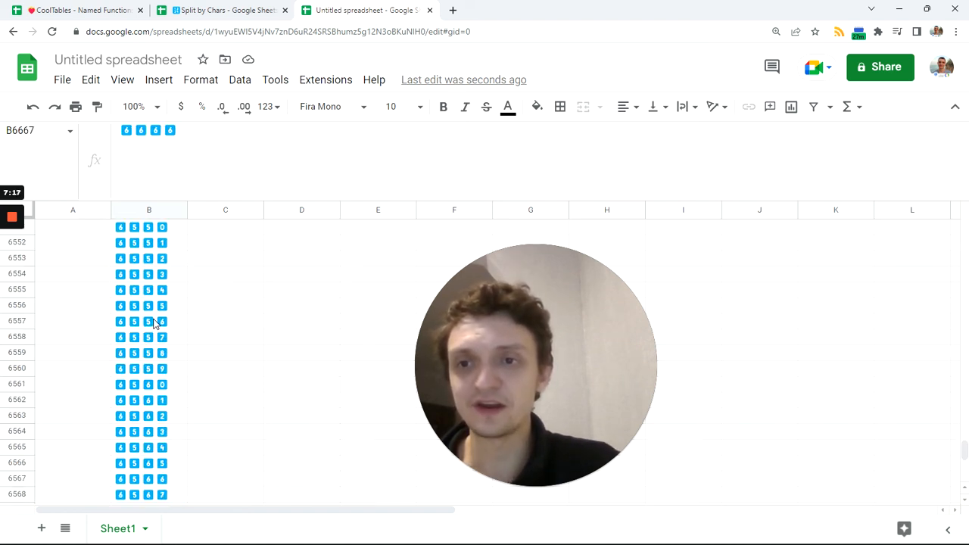
{"action": "left_click", "coordinate": [160, 321]}
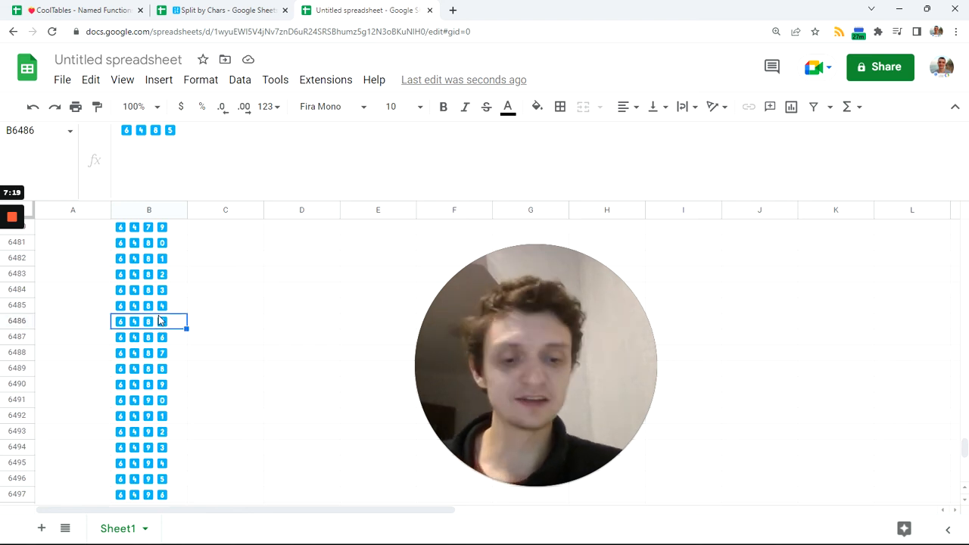
{"action": "key", "text": "ctrl+Up"}
{"action": "key", "text": "ctrl+Up"}
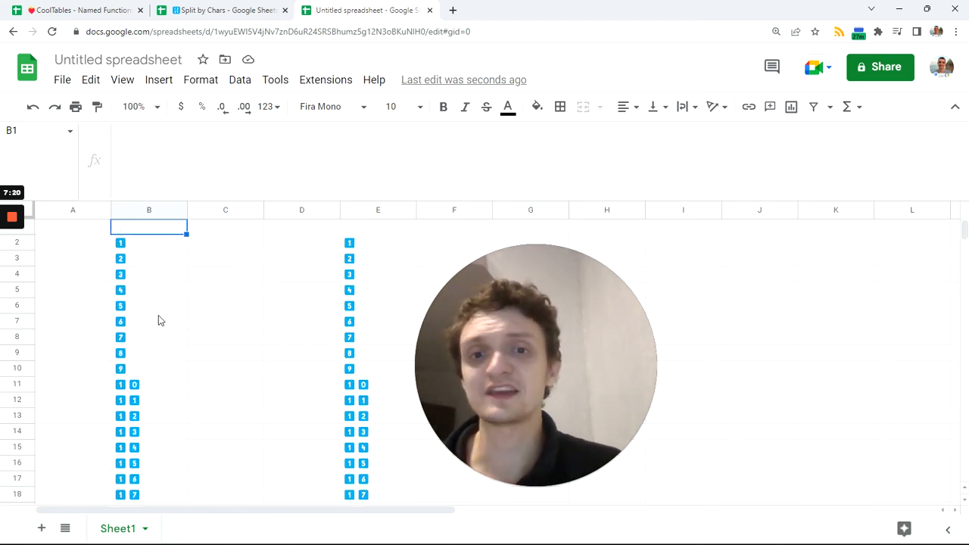